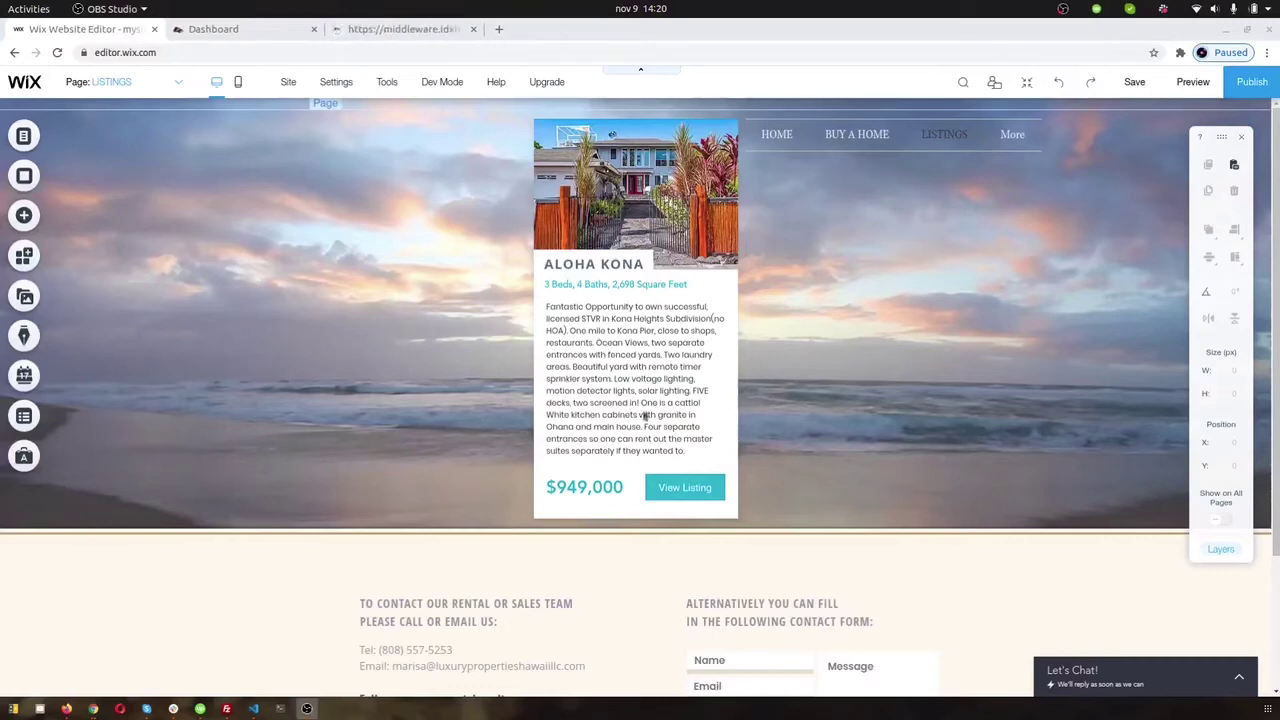
Step: Add an HTML iframe custom embed to the LISTINGS page
{"action": "left_click", "coordinate": [25, 215]}
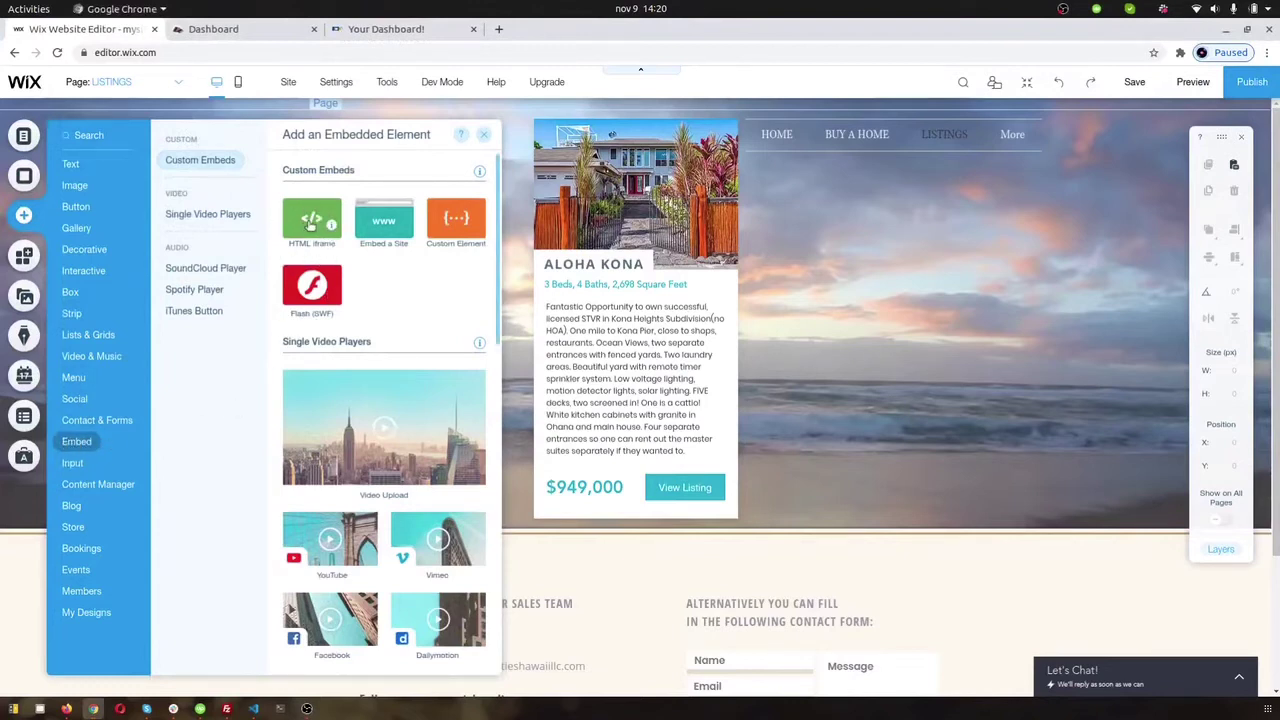
{"action": "left_click", "coordinate": [311, 224]}
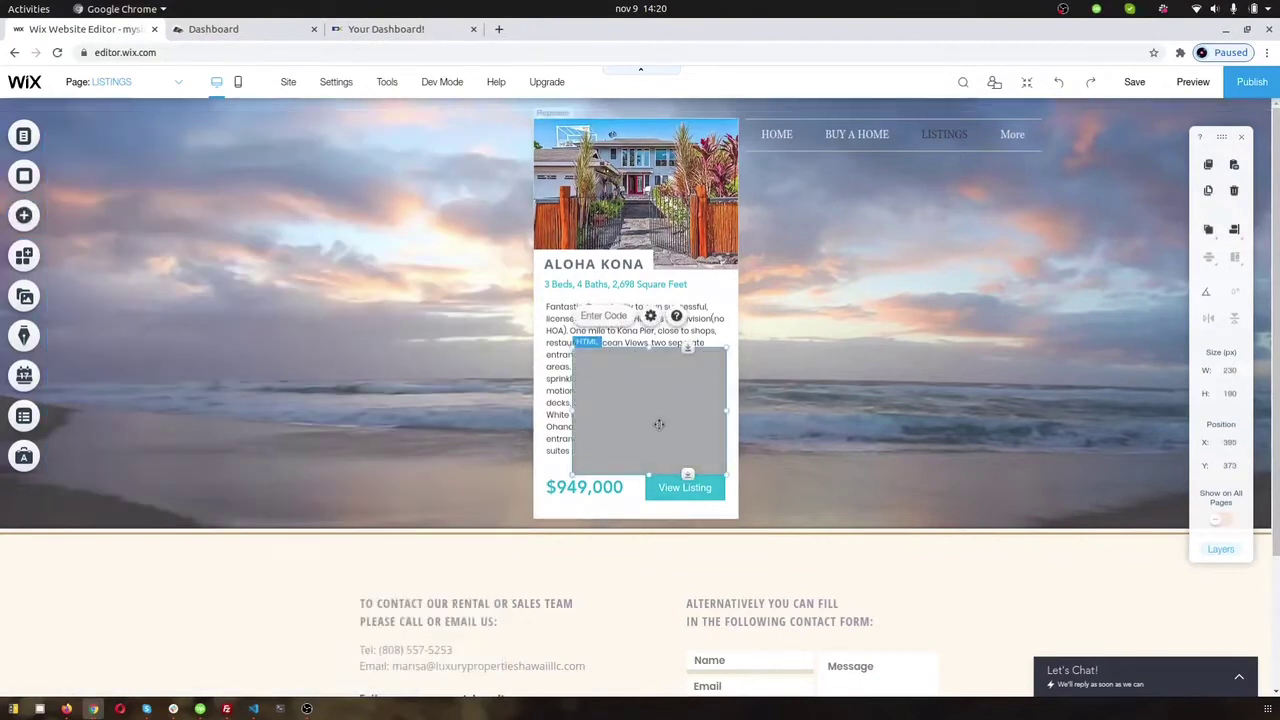
Step: Switch to the IDX Addons dashboard, enable Open New Tab for the Featured Listings app, and copy its embed code
{"action": "left_click", "coordinate": [231, 33]}
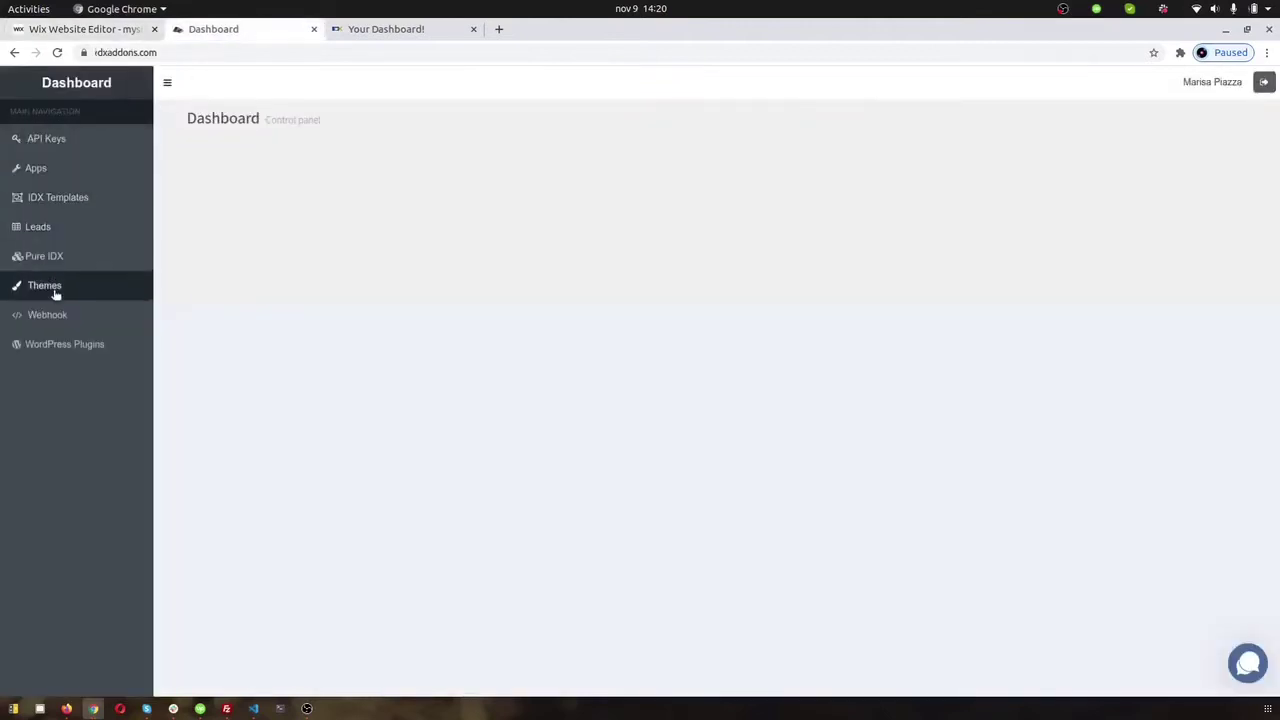
{"action": "left_click", "coordinate": [31, 172]}
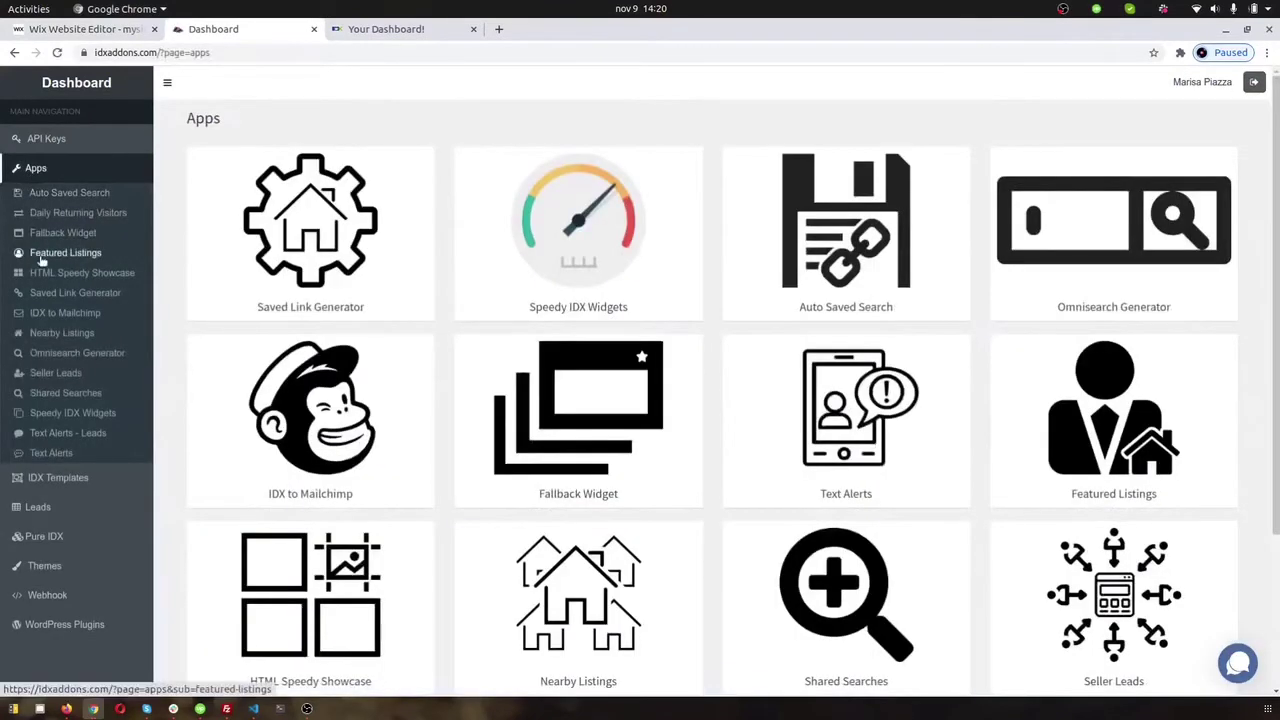
{"action": "left_click", "coordinate": [92, 257]}
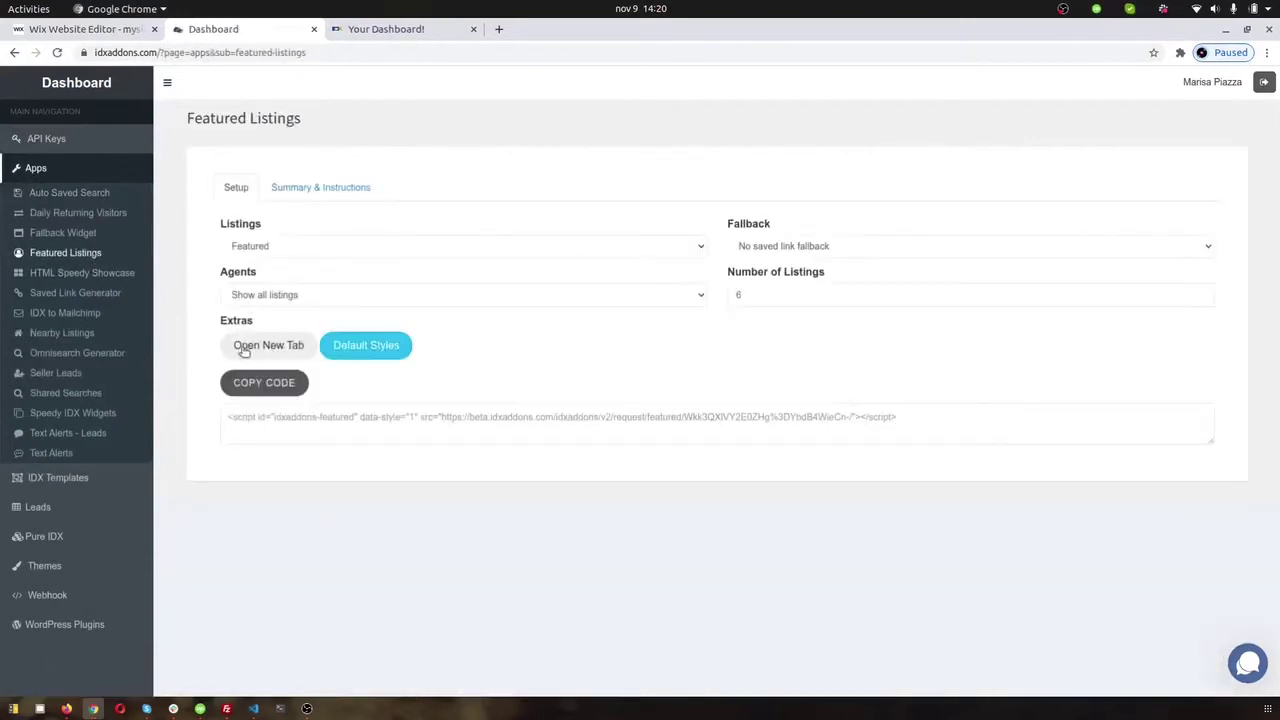
{"action": "left_click", "coordinate": [268, 346]}
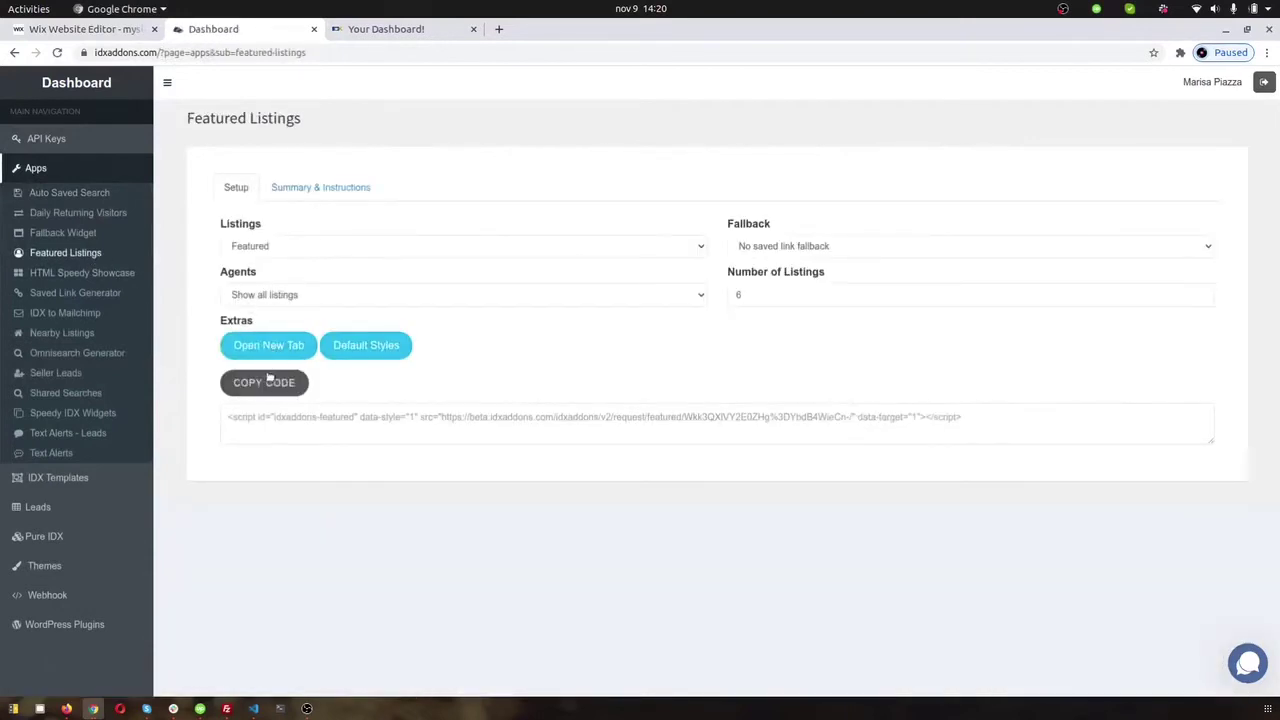
{"action": "left_click", "coordinate": [262, 386]}
{"action": "right_click", "coordinate": [260, 412]}
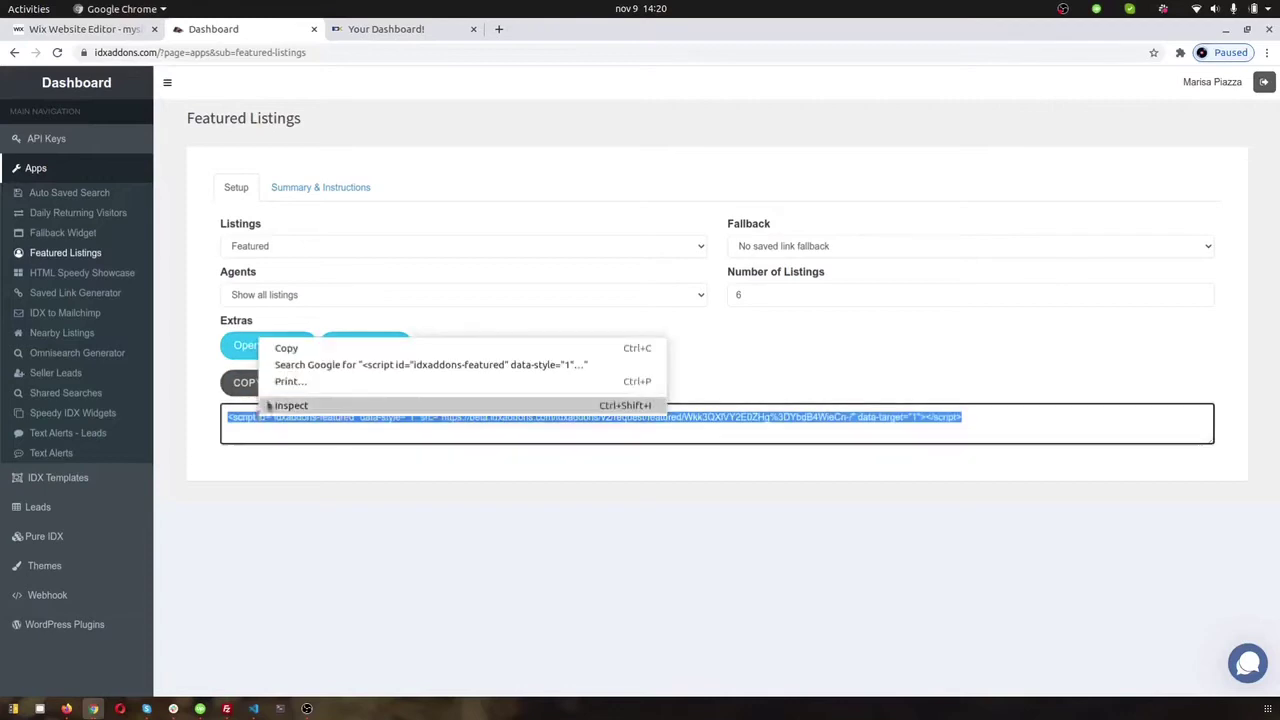
{"action": "left_click", "coordinate": [287, 349]}
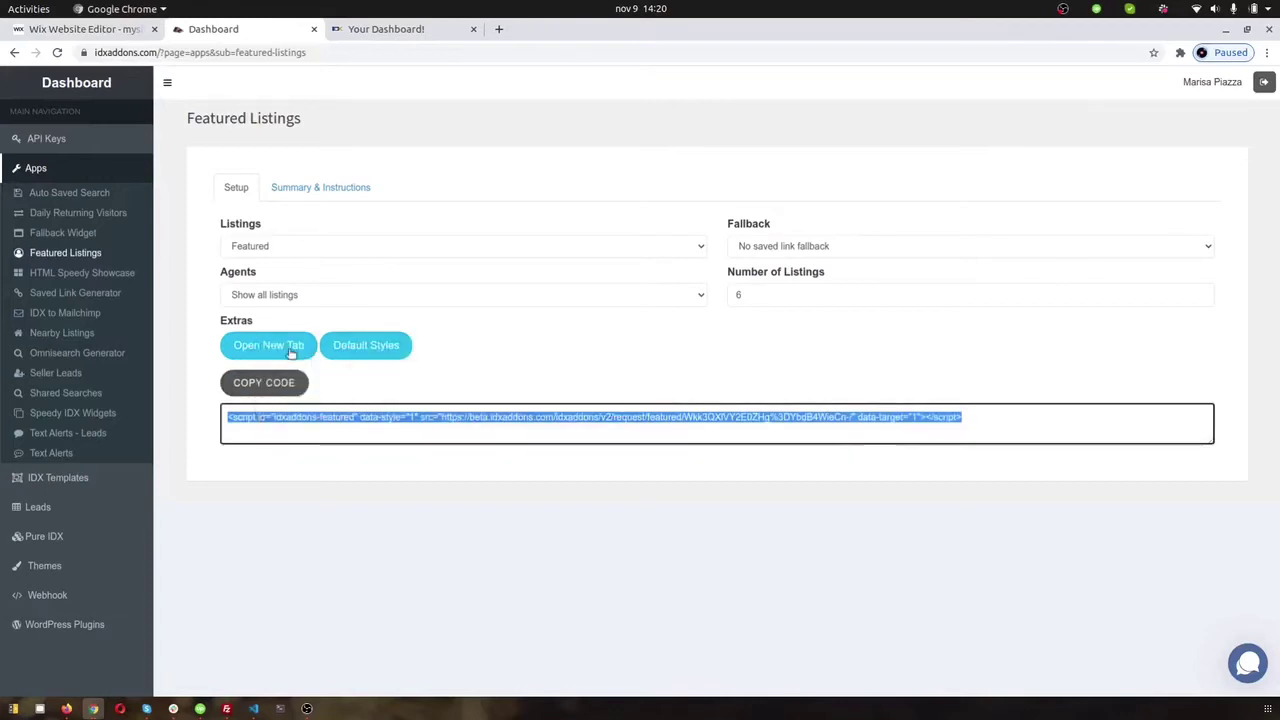
Step: Back in the Wix editor, insert the copied script between <p> and </p> tags as the HTML embed's code and apply it
{"action": "left_click", "coordinate": [100, 31]}
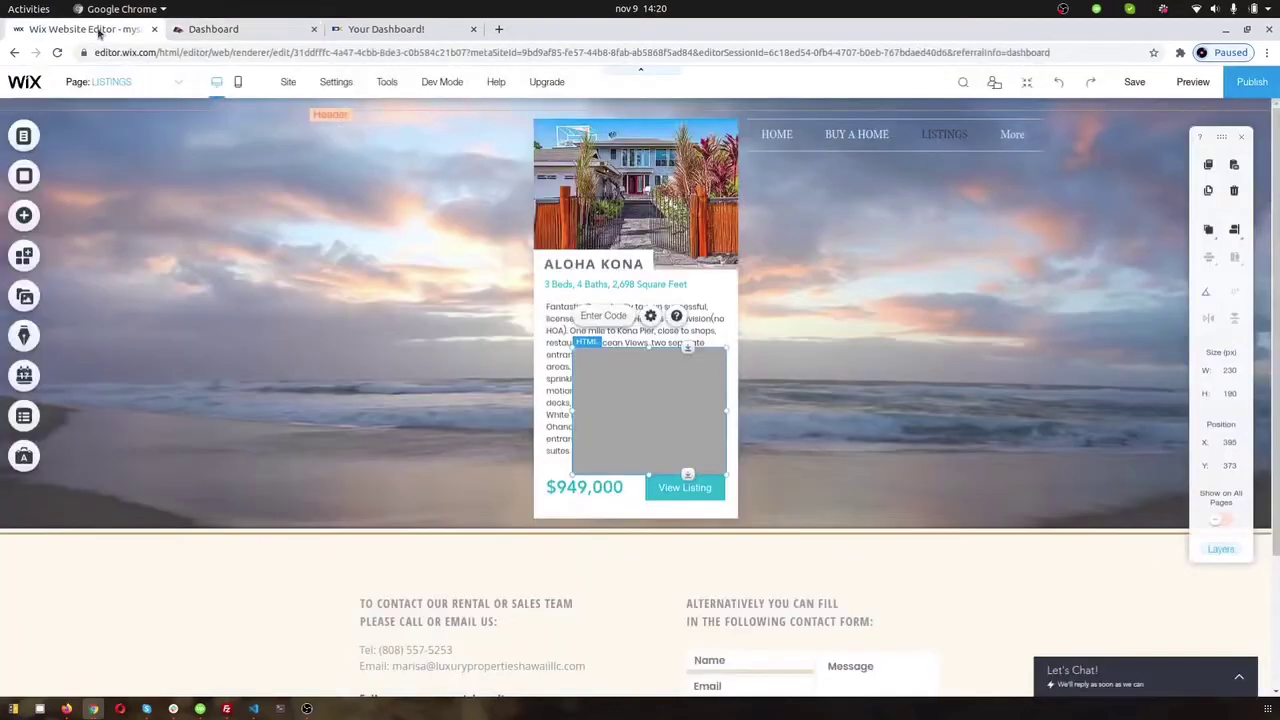
{"action": "left_click", "coordinate": [651, 317]}
{"action": "left_click", "coordinate": [764, 442]}
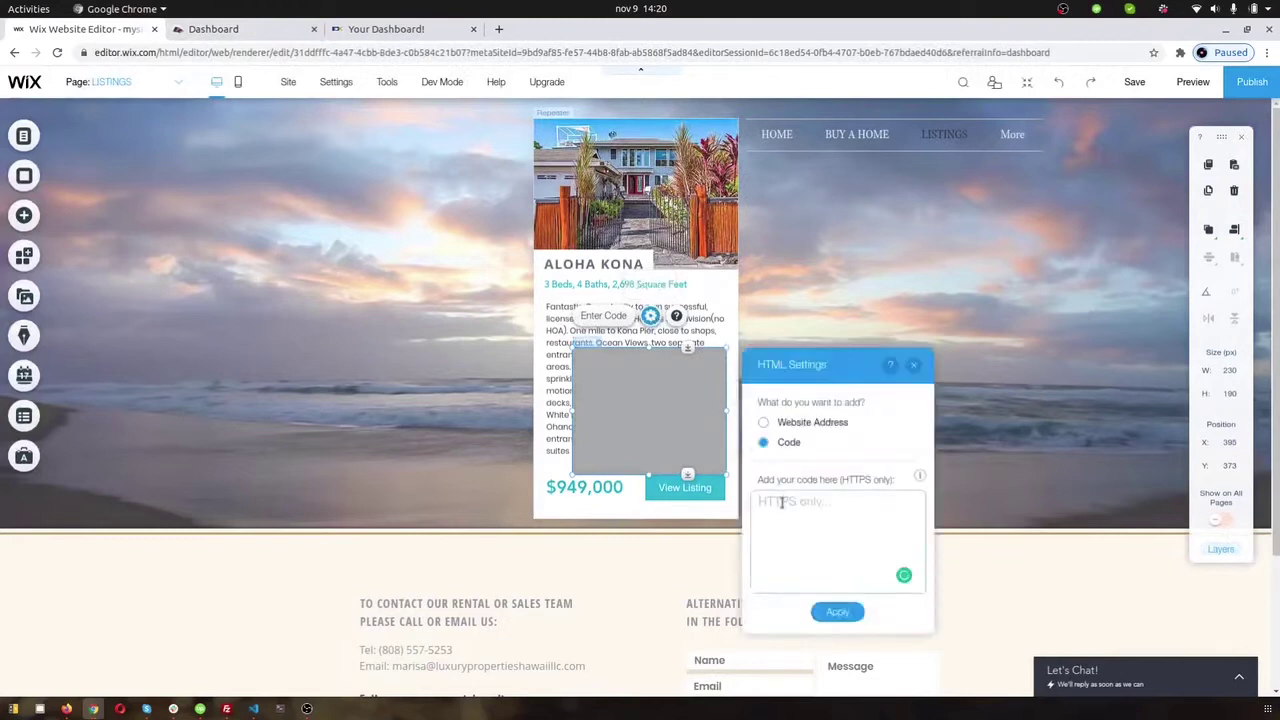
{"action": "left_click", "coordinate": [782, 503]}
{"action": "type", "text": "<p"}
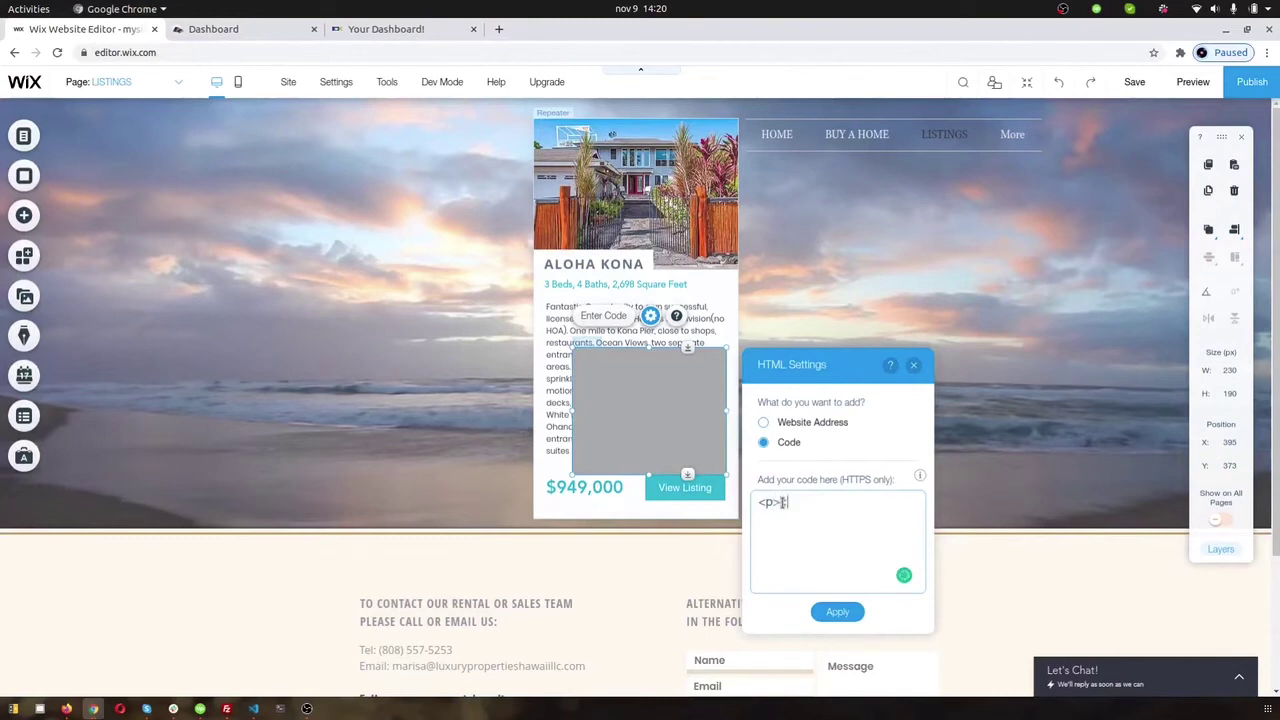
{"action": "type", "text": "></p>"}
{"action": "right_click", "coordinate": [781, 503]}
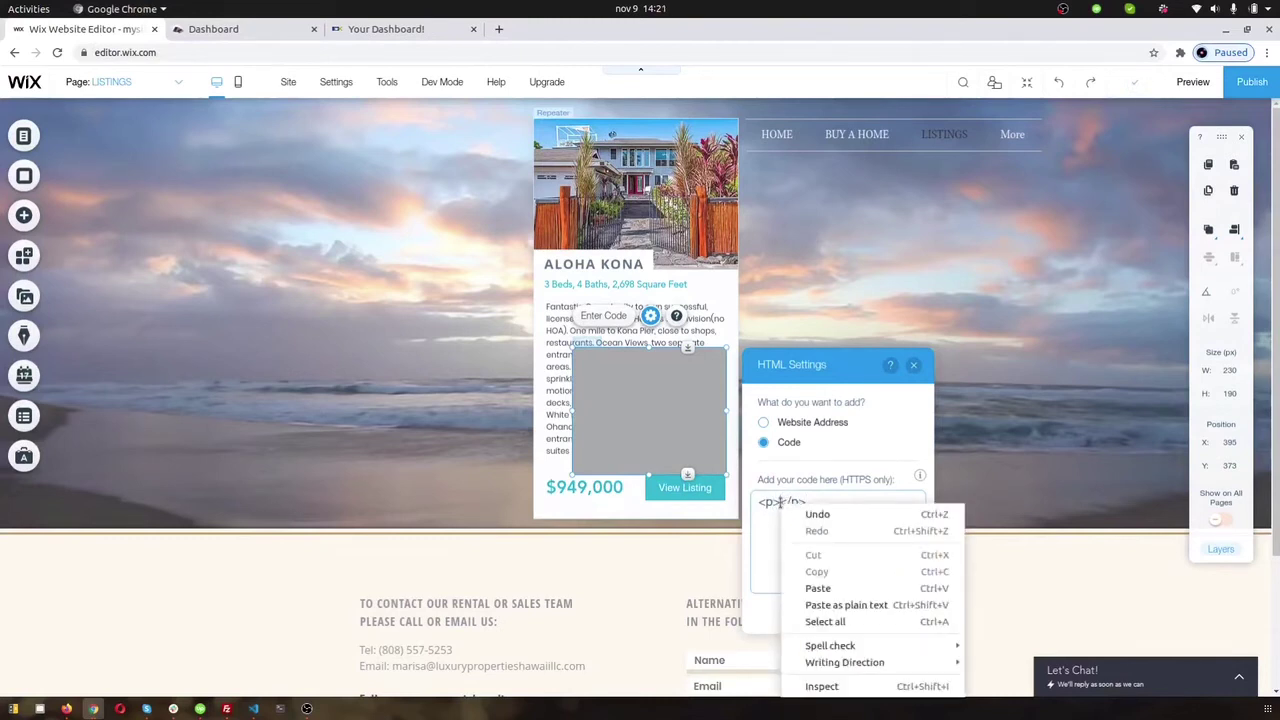
{"action": "left_click", "coordinate": [815, 589]}
{"action": "left_click", "coordinate": [836, 611]}
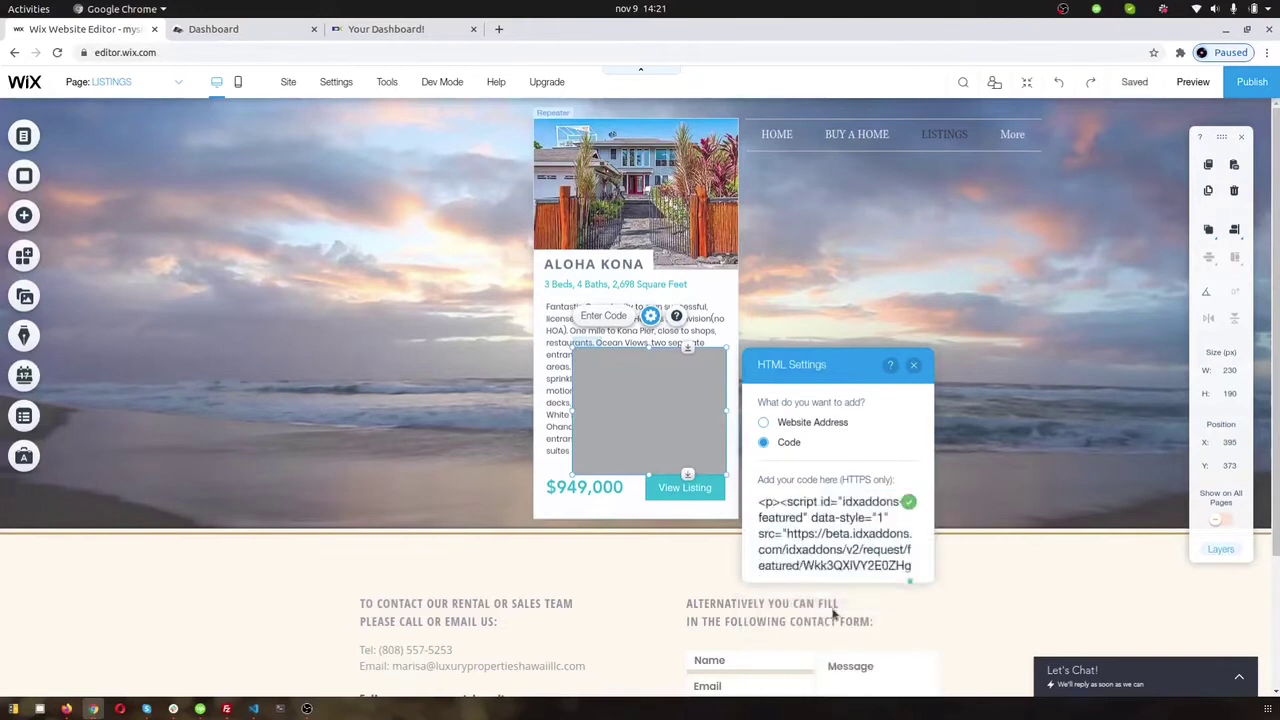
{"action": "left_click", "coordinate": [915, 366]}
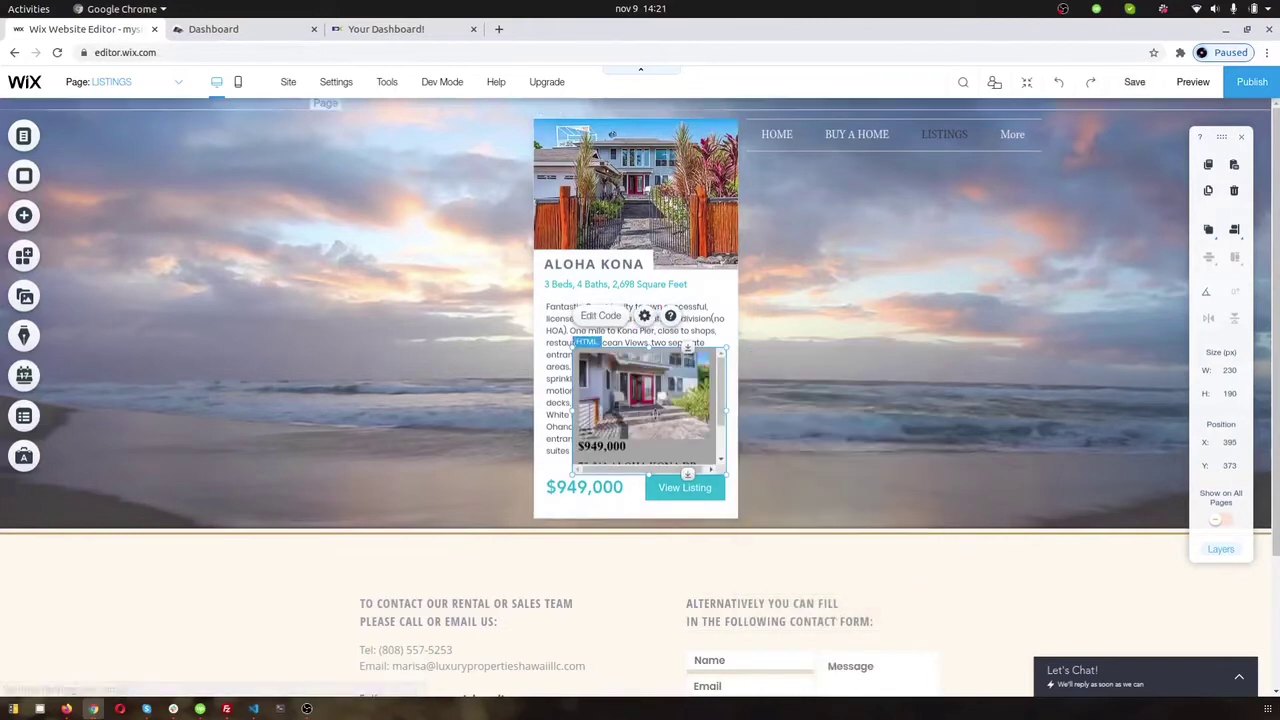
Step: Position the HTML embed below the listing card at X 0, Y 663 and resize it to 980 by 477 px
{"action": "left_click_drag", "start_coordinate": [645, 405], "coordinate": [380, 450]}
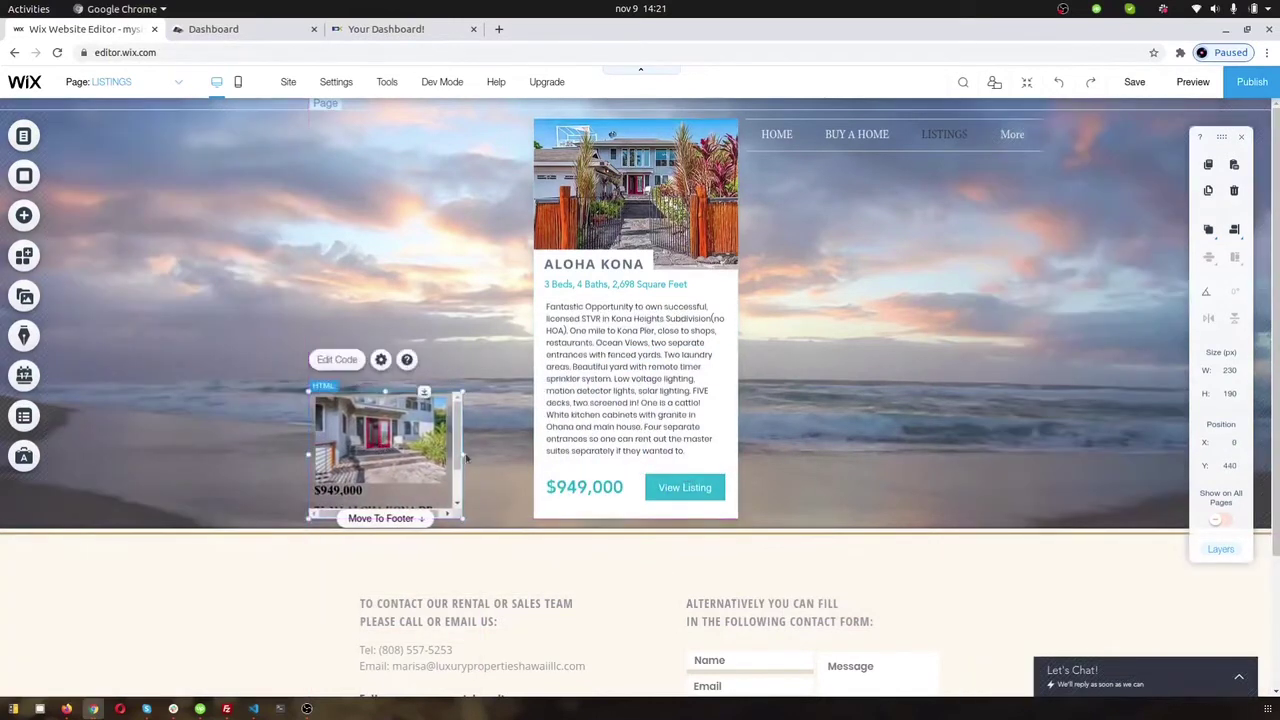
{"action": "left_click_drag", "start_coordinate": [461, 455], "coordinate": [962, 475]}
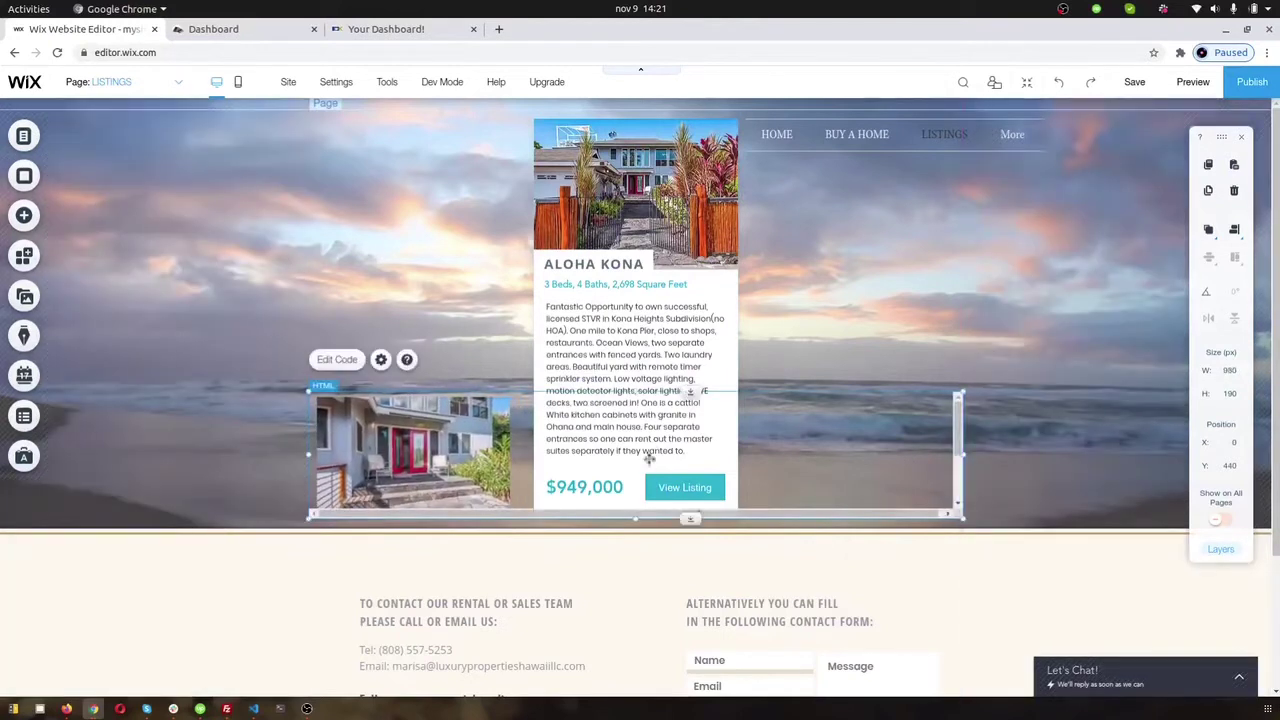
{"action": "left_click_drag", "start_coordinate": [690, 391], "coordinate": [828, 572]}
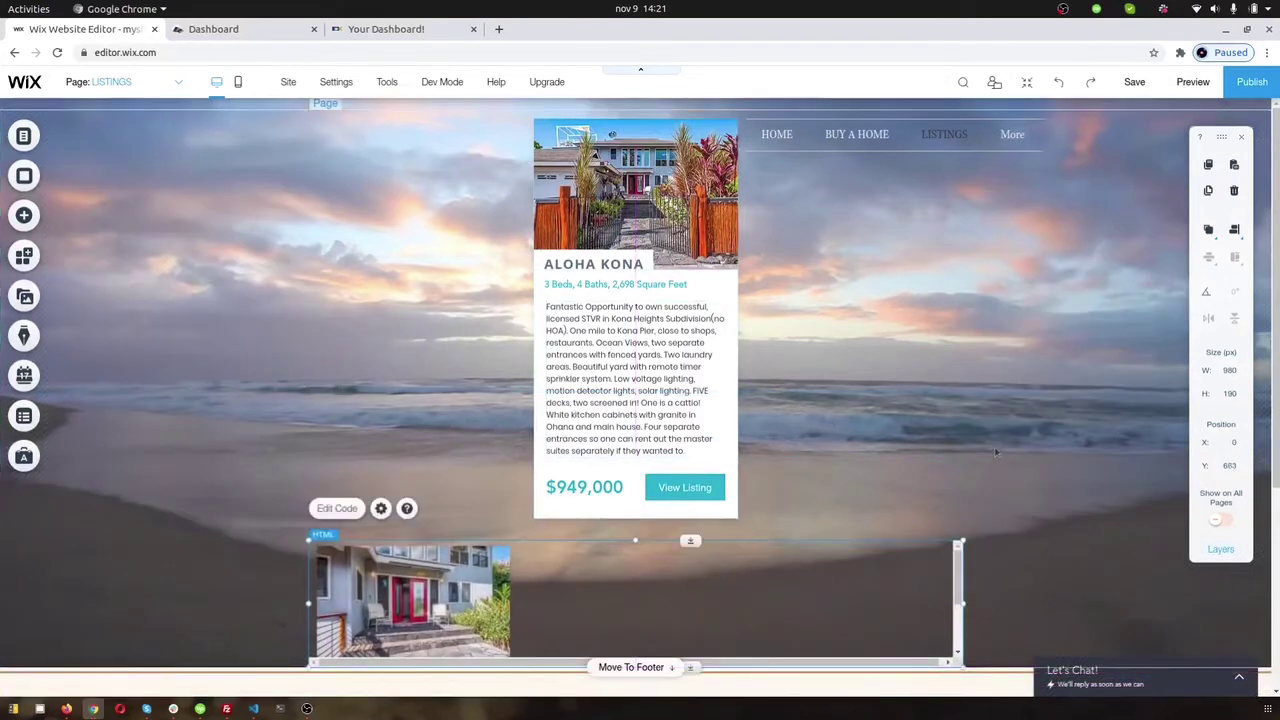
{"action": "scroll", "coordinate": [978, 437], "scroll_direction": "down", "scroll_amount": 3}
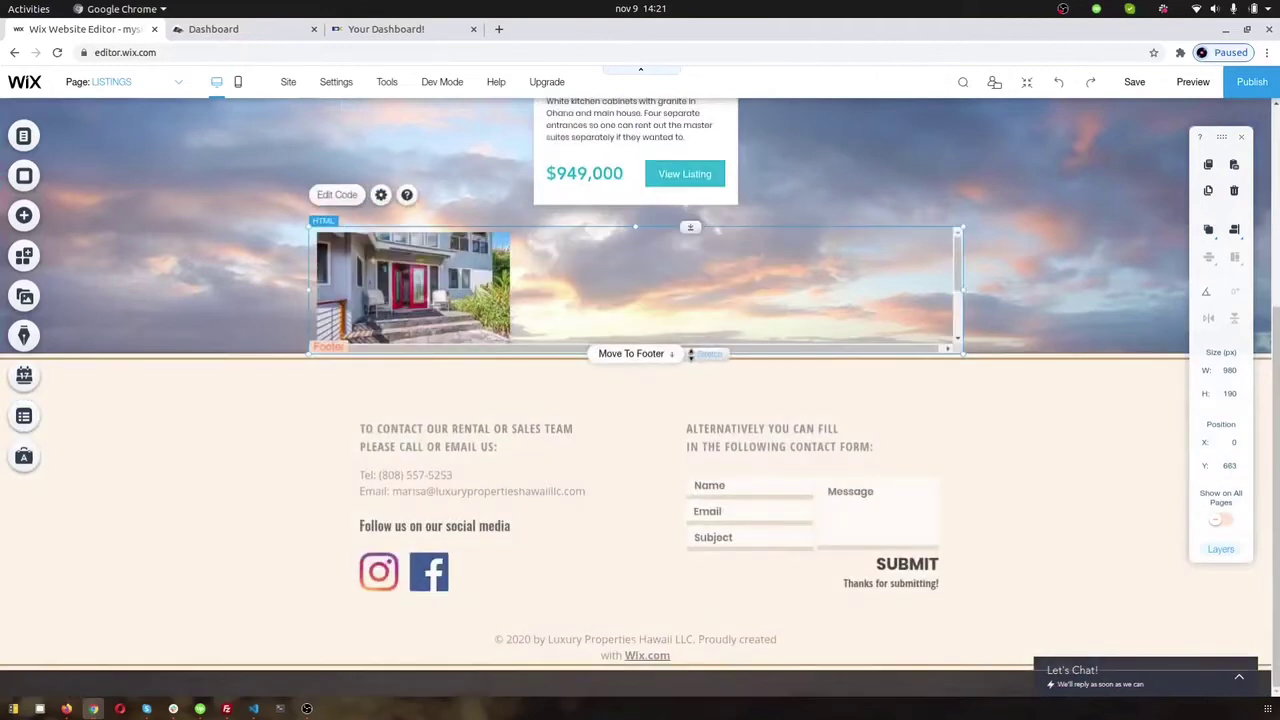
{"action": "left_click_drag", "start_coordinate": [690, 354], "coordinate": [704, 556]}
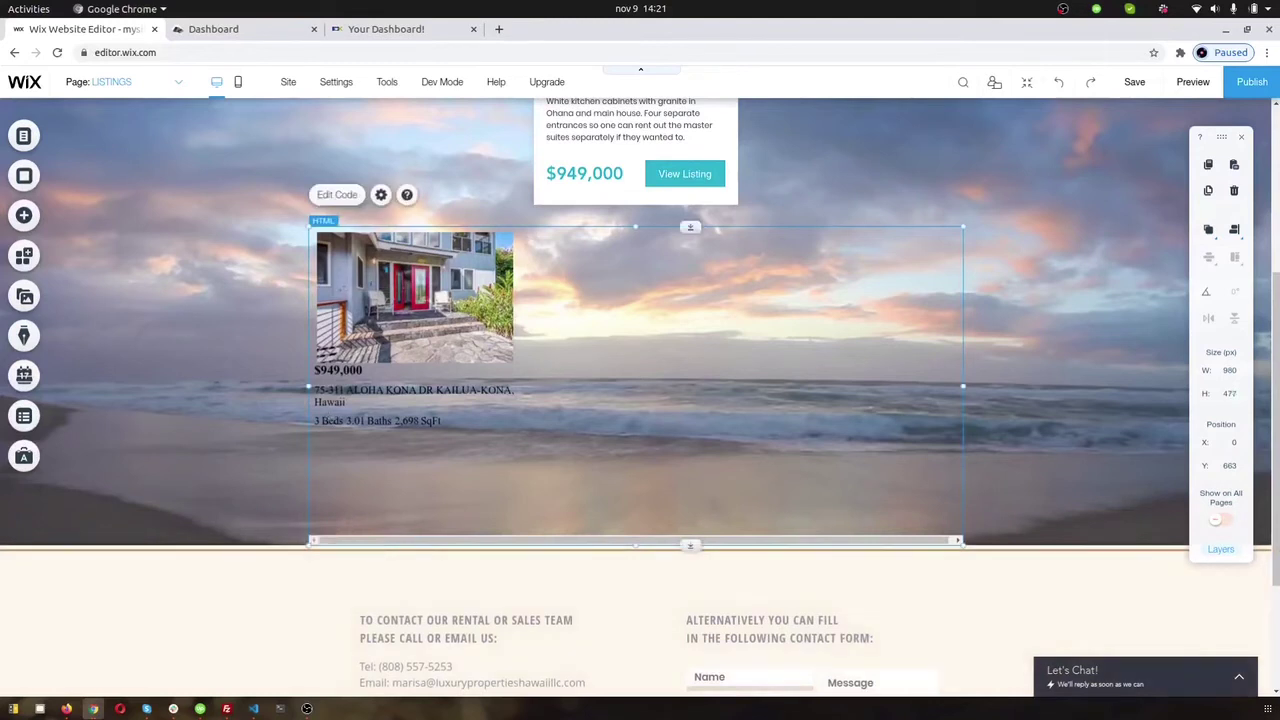
Step: Switch to the IDX Broker dashboard and open the Featured Showcase widget for editing
{"action": "left_click", "coordinate": [236, 35]}
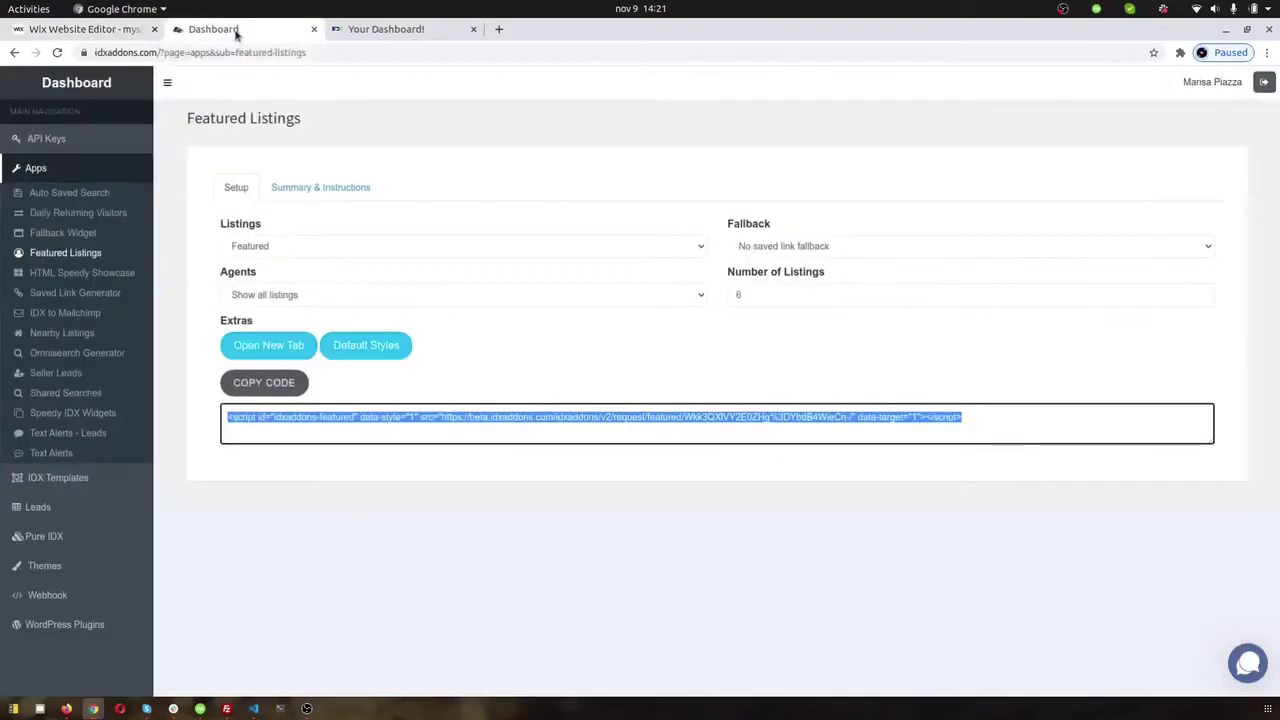
{"action": "left_click", "coordinate": [371, 34]}
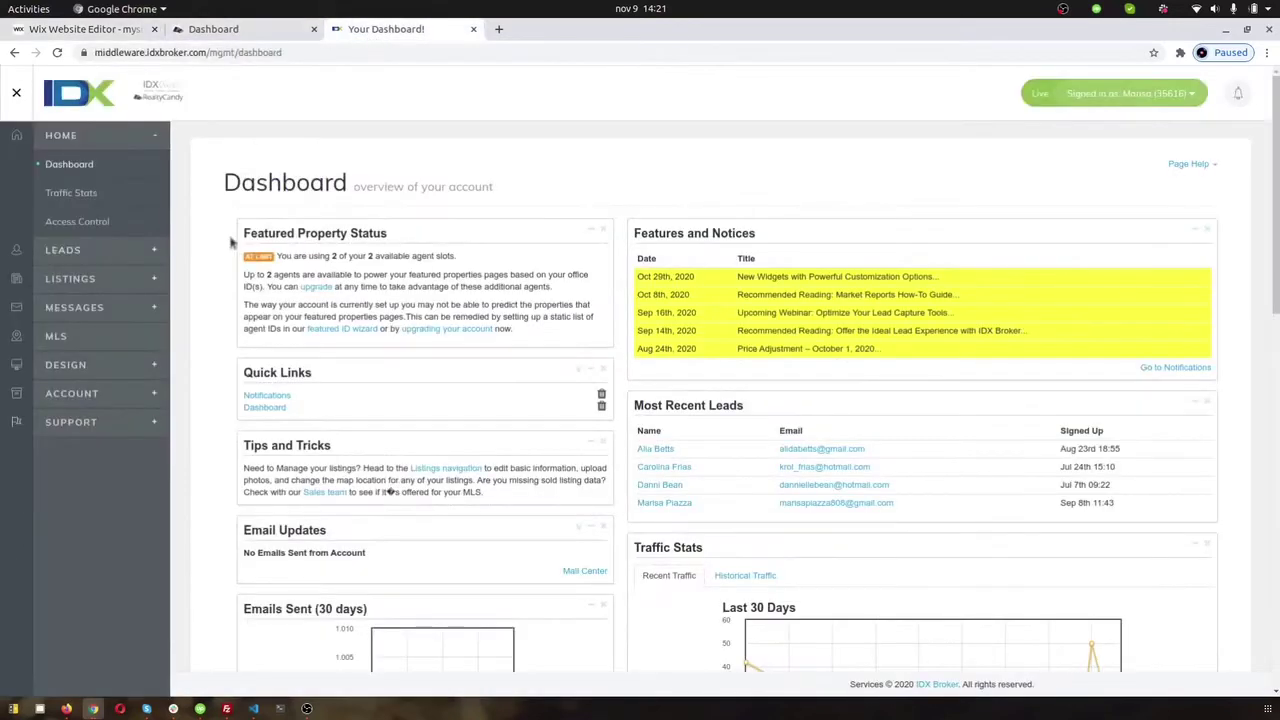
{"action": "left_click", "coordinate": [72, 367]}
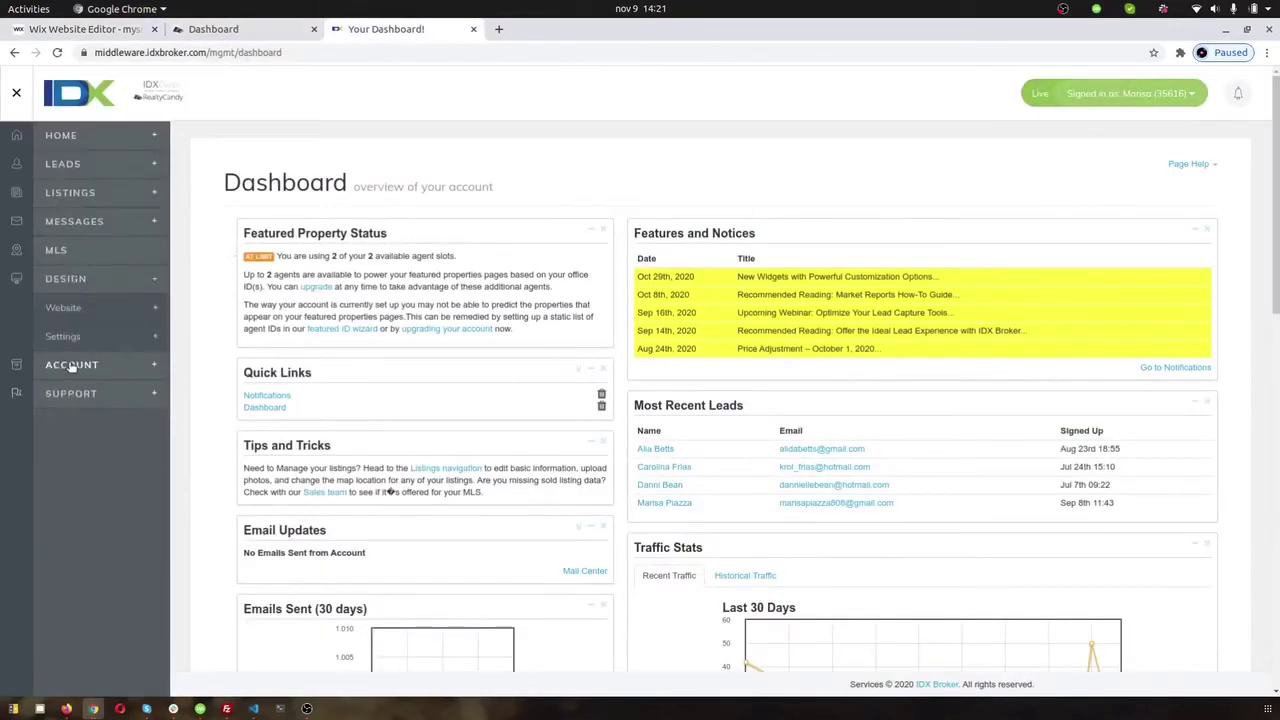
{"action": "left_click", "coordinate": [63, 308]}
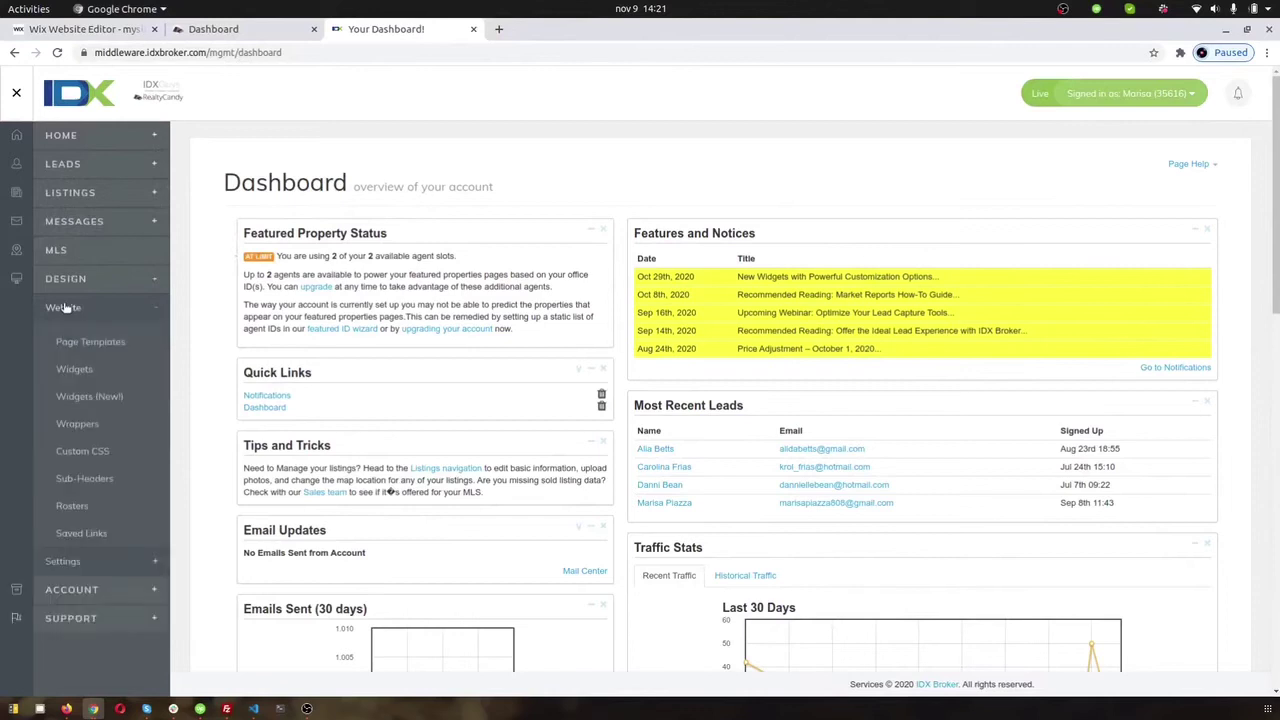
{"action": "left_click", "coordinate": [78, 370]}
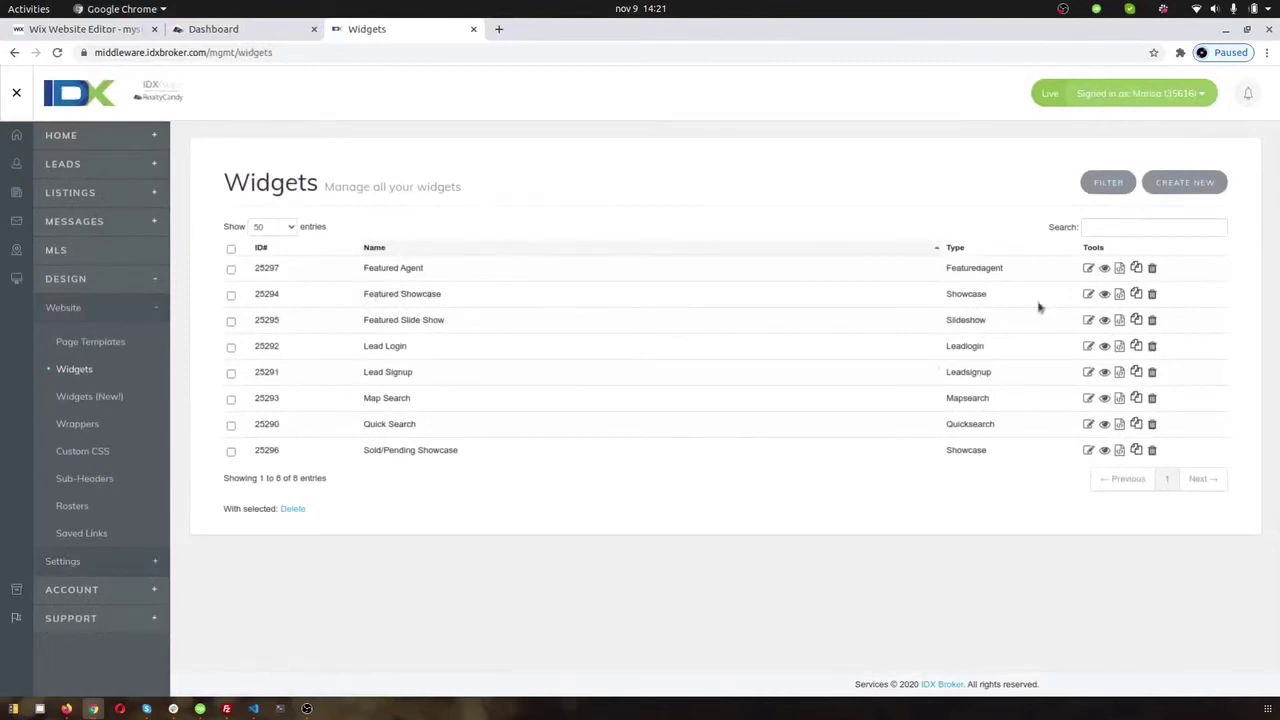
{"action": "left_click", "coordinate": [1088, 295]}
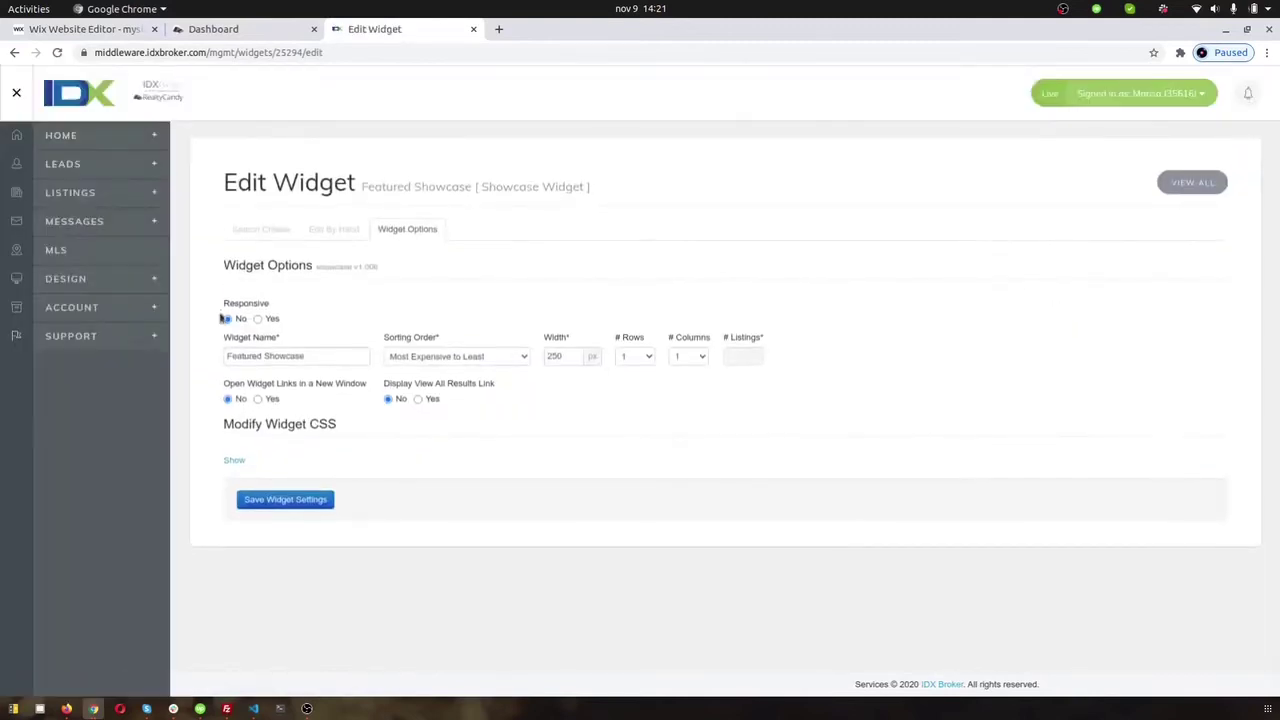
Step: Make the widget responsive with 3 columns and 9 listings, enable new-window links and the View All Results link, and save the settings
{"action": "left_click", "coordinate": [259, 319]}
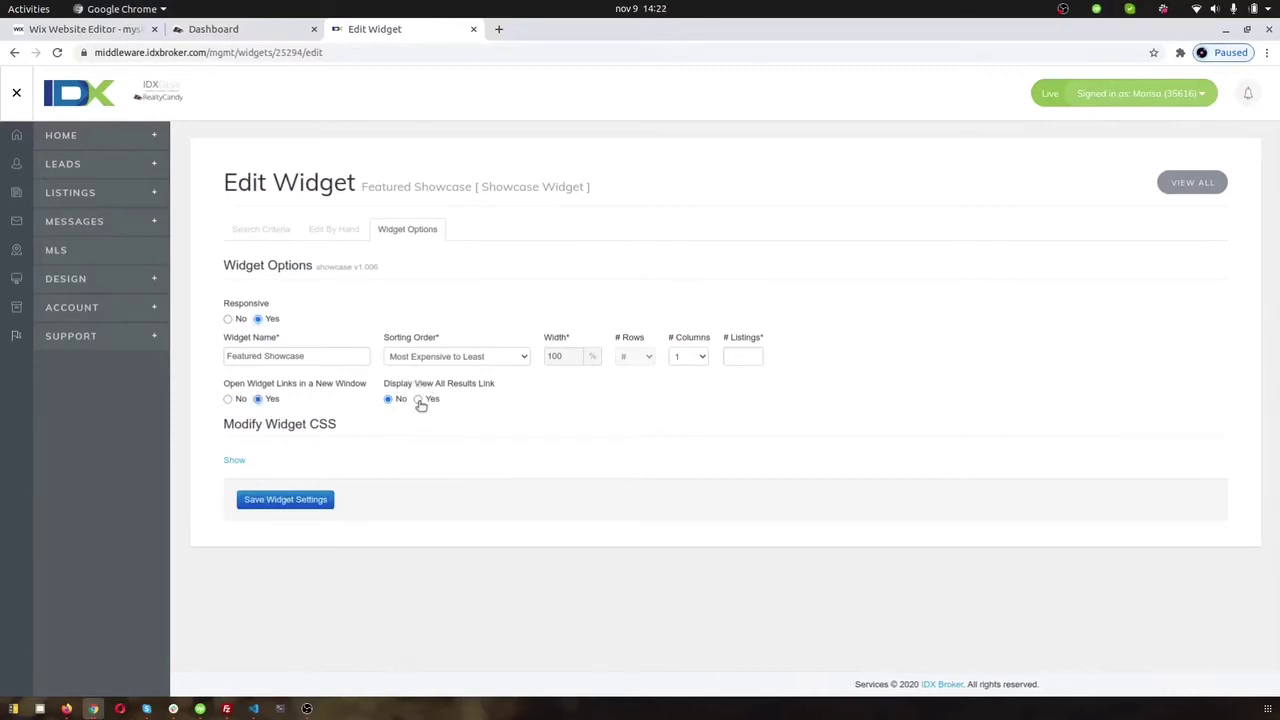
{"action": "left_click", "coordinate": [679, 357]}
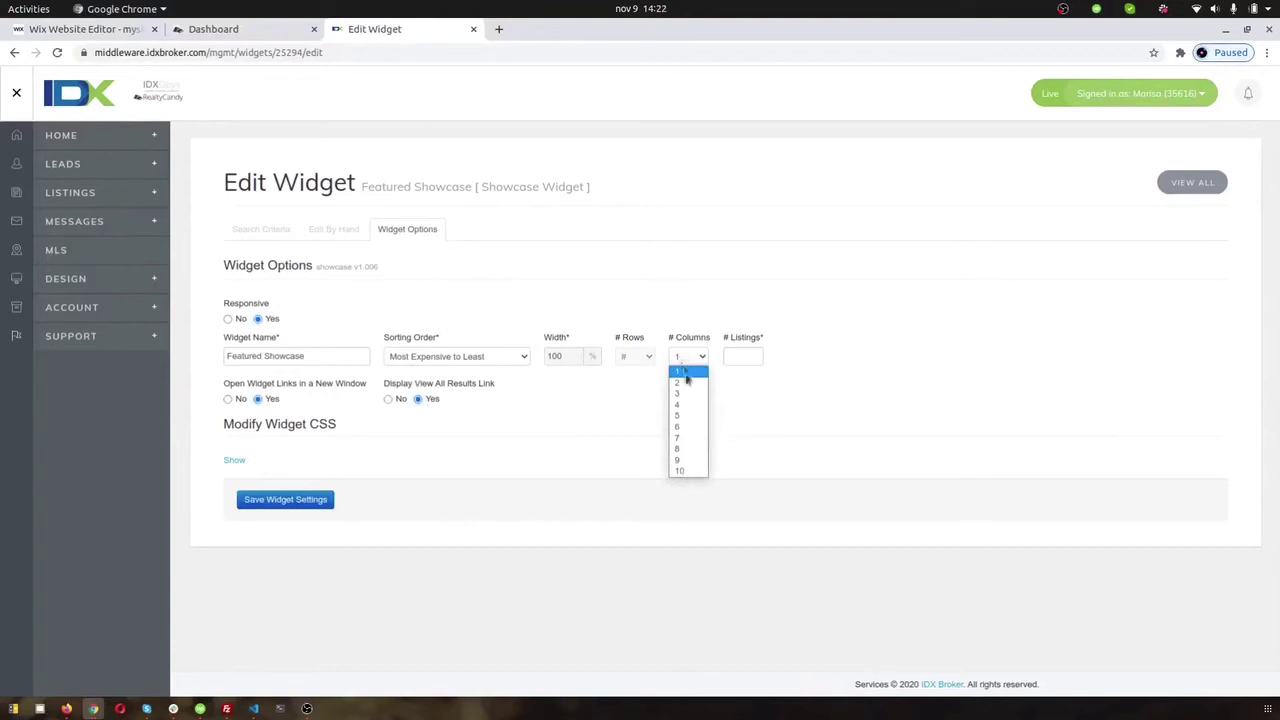
{"action": "left_click", "coordinate": [688, 394]}
{"action": "left_click", "coordinate": [736, 358]}
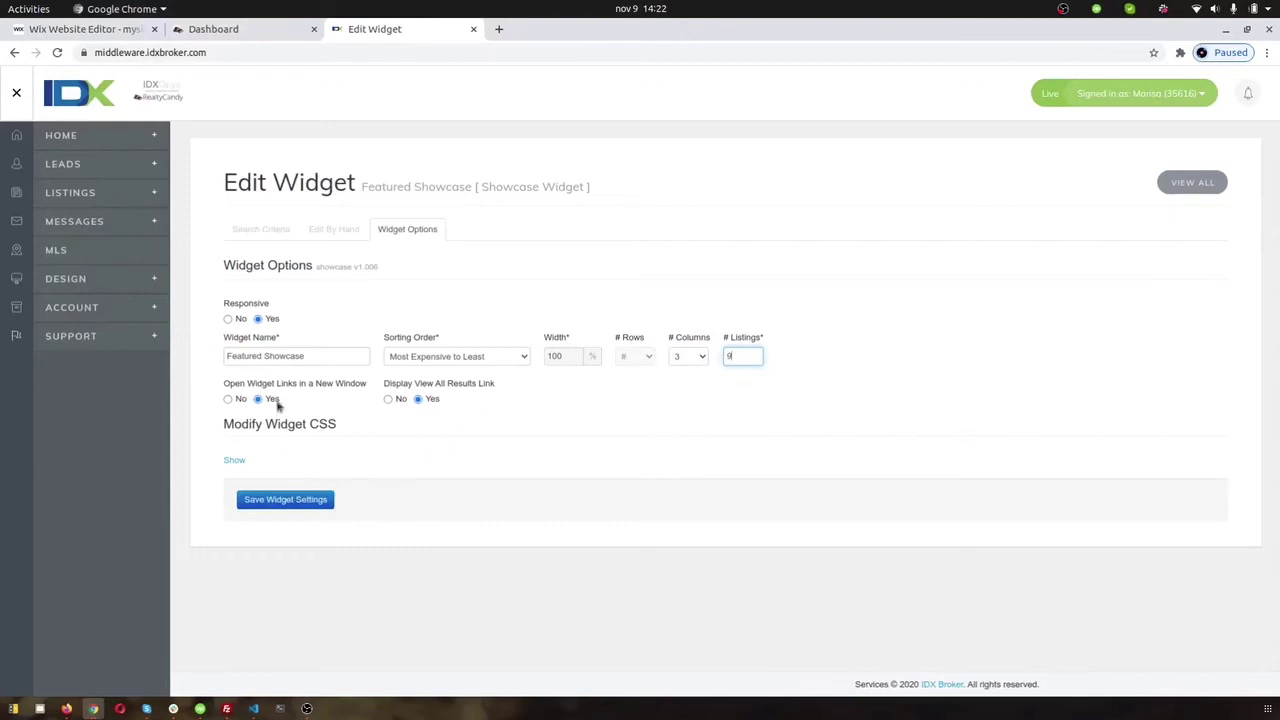
{"action": "left_click", "coordinate": [281, 505]}
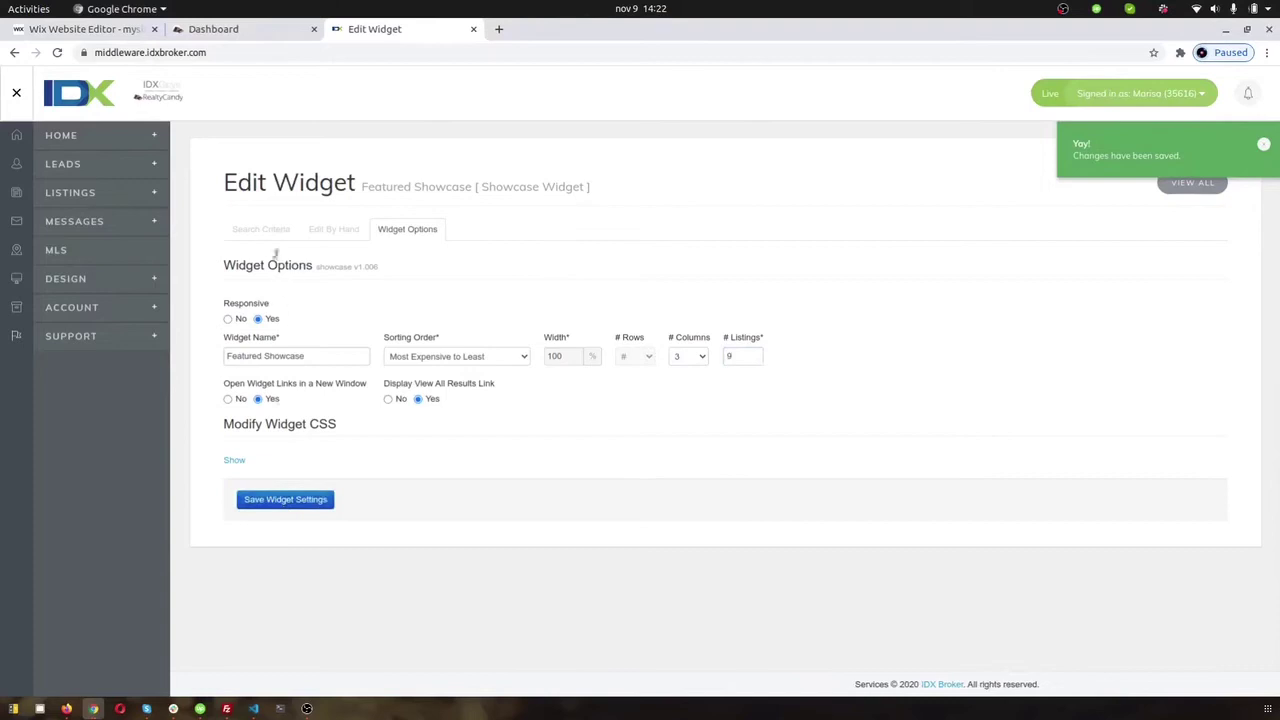
Step: Preview the Featured Showcase widget from the widgets list and copy its script code
{"action": "left_click", "coordinate": [1206, 184]}
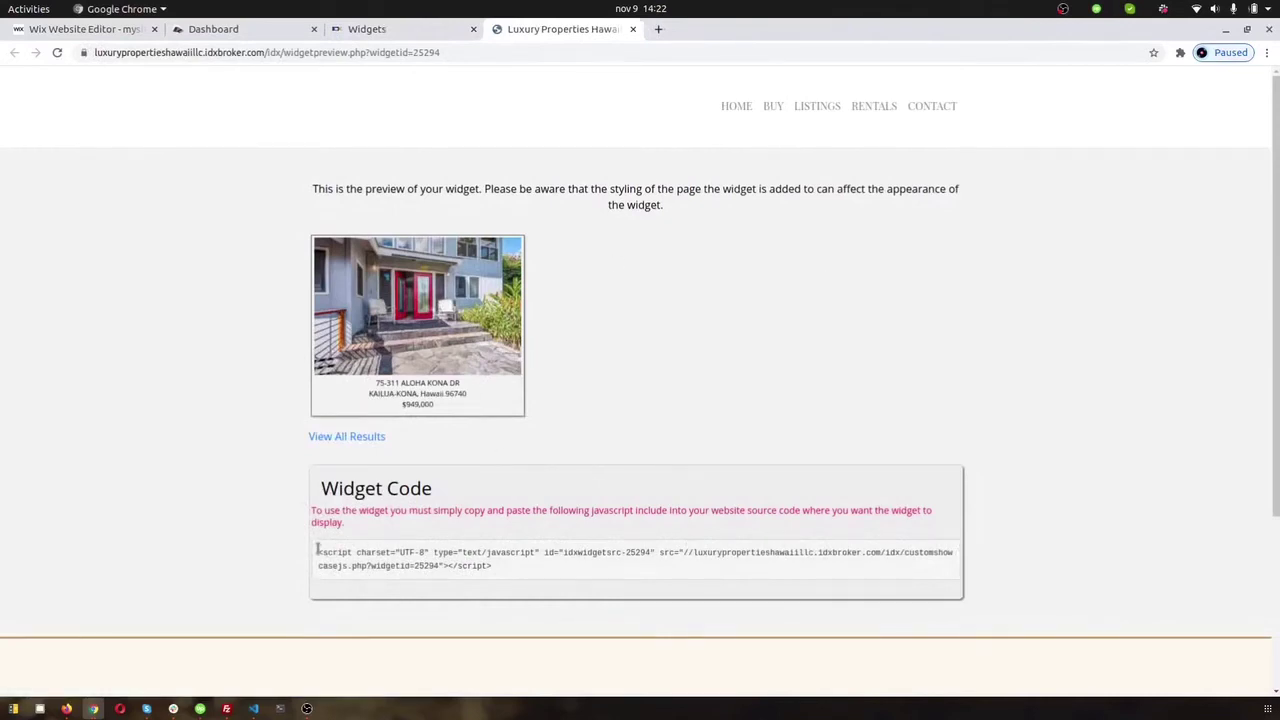
{"action": "left_click_drag", "start_coordinate": [318, 549], "coordinate": [503, 566]}
{"action": "right_click", "coordinate": [502, 566]}
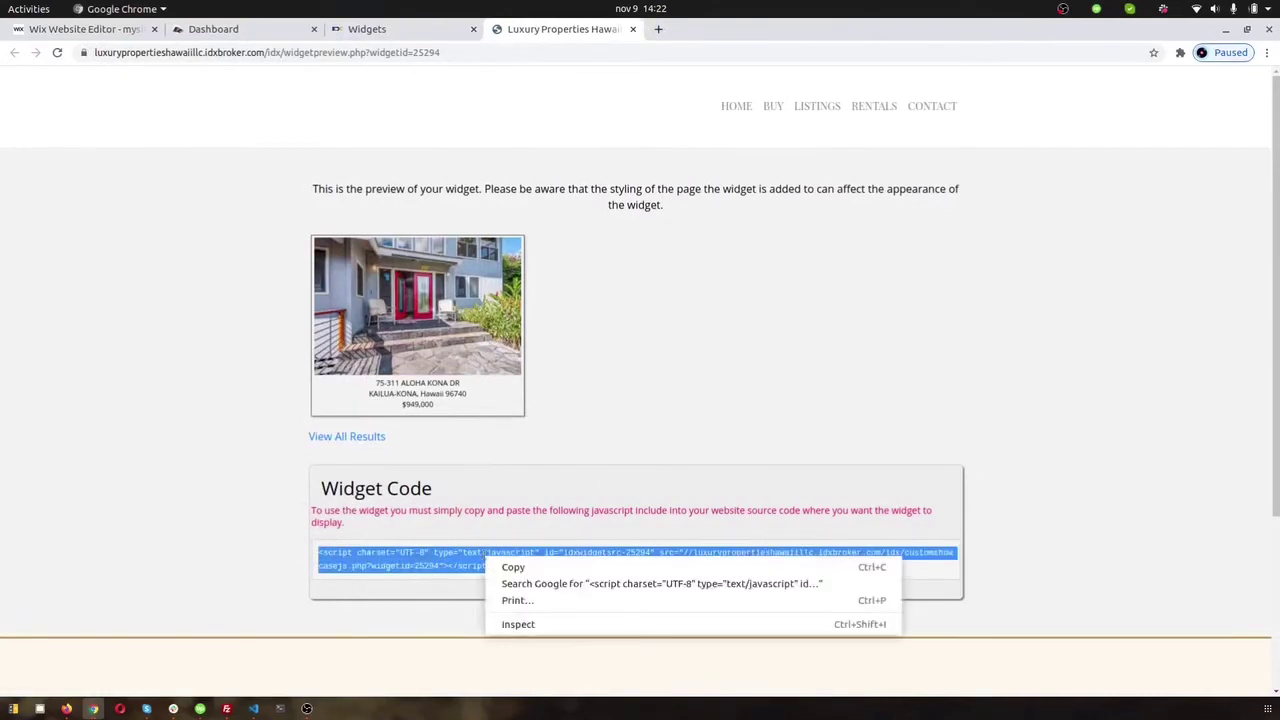
{"action": "left_click", "coordinate": [502, 571]}
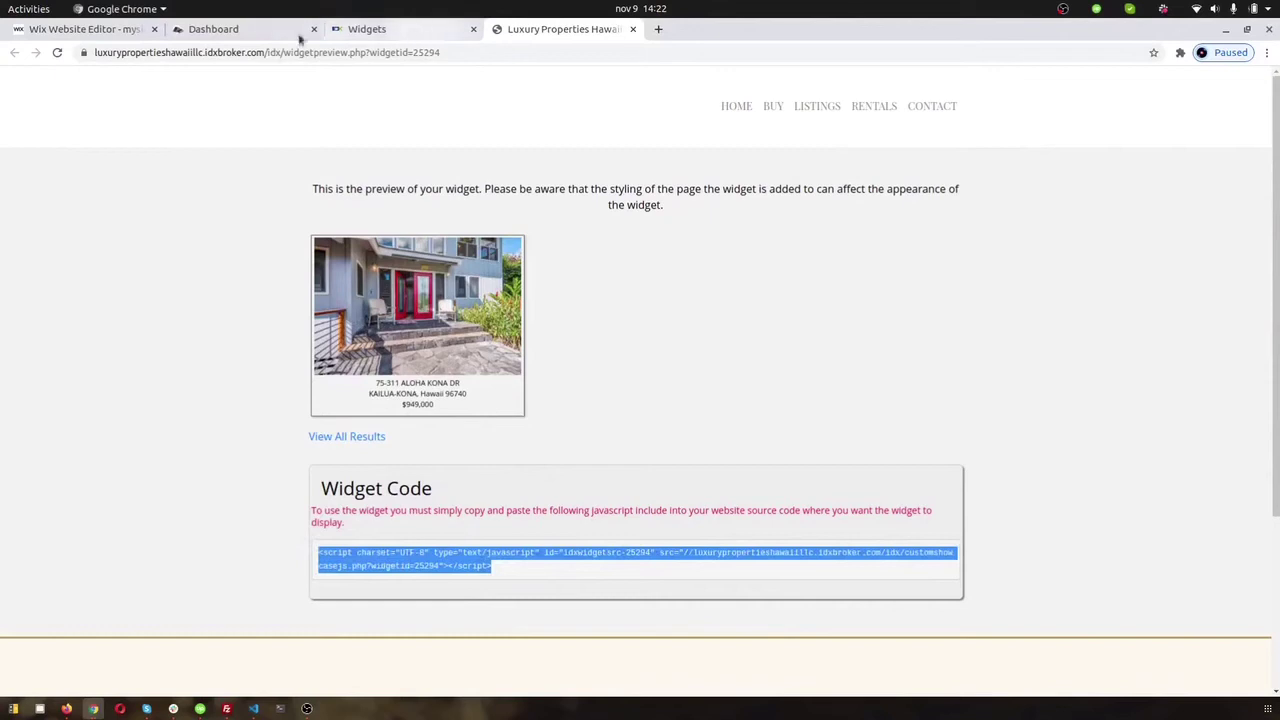
Step: Switch back to the Wix editor and replace the HTML embed's script with the copied Featured Showcase script inside the paragraph tags
{"action": "left_click", "coordinate": [100, 31]}
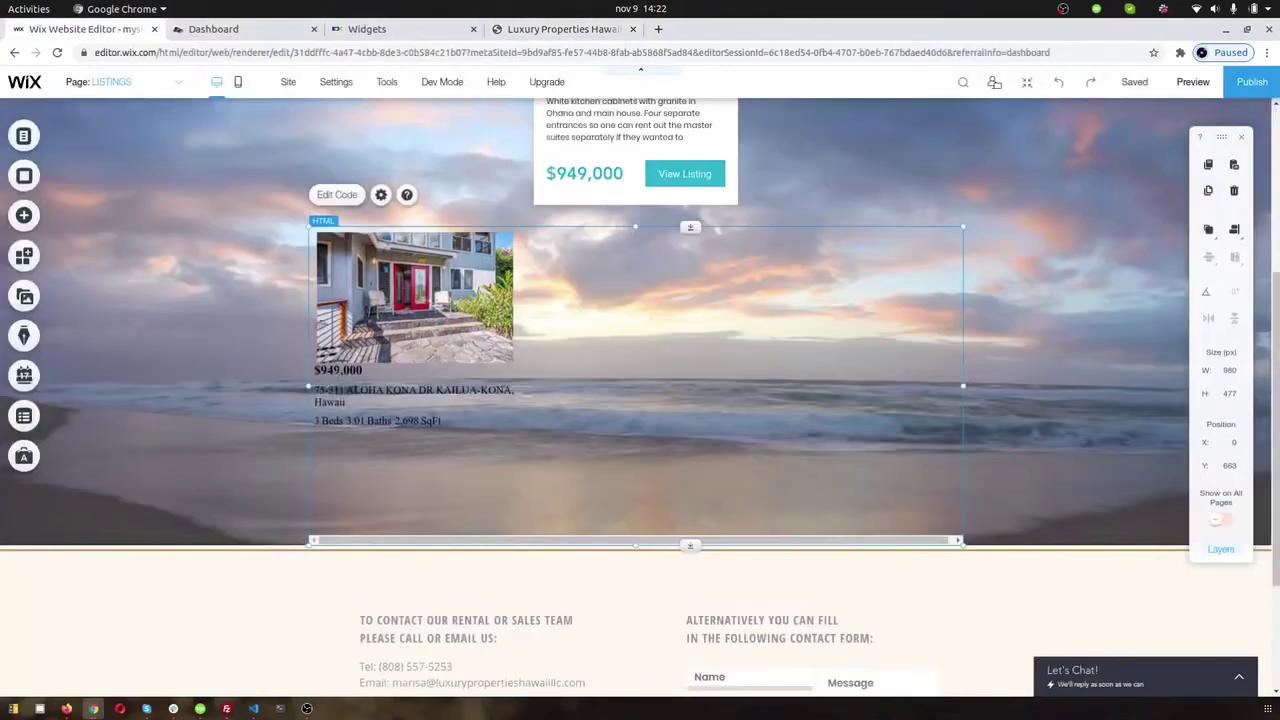
{"action": "left_click", "coordinate": [380, 194]}
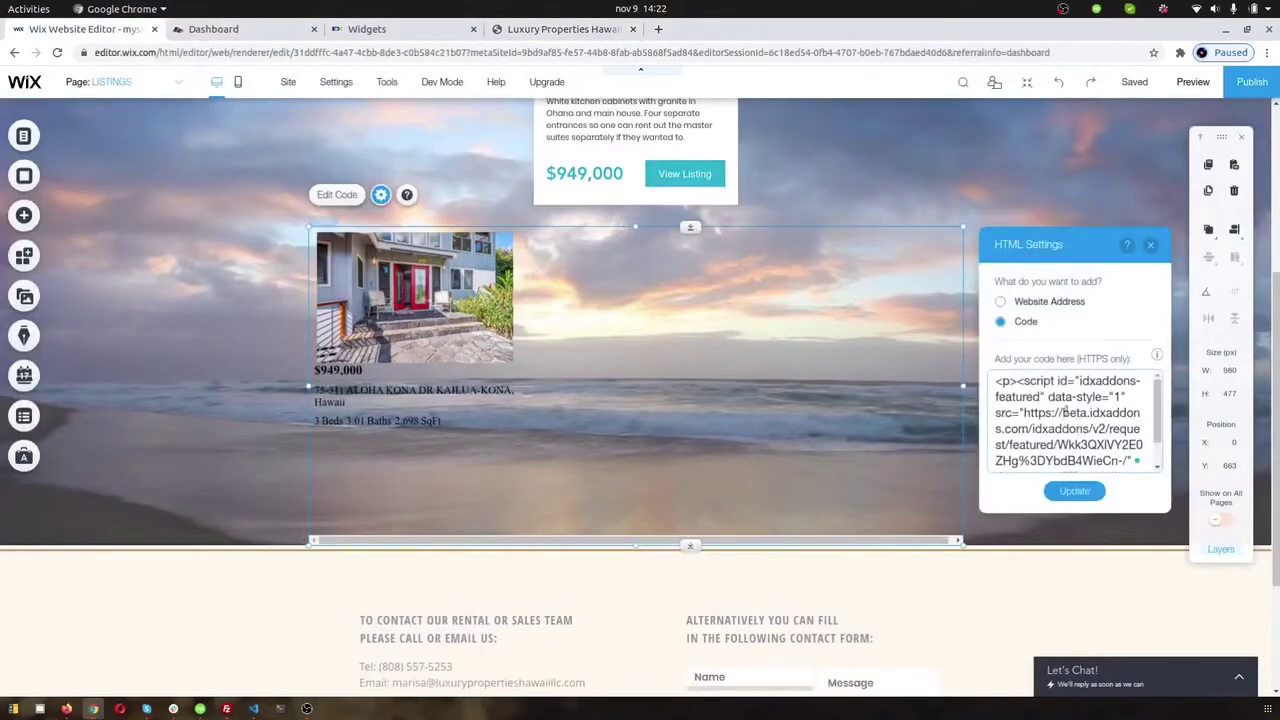
{"action": "scroll", "coordinate": [1022, 440], "scroll_direction": "down", "scroll_amount": 2}
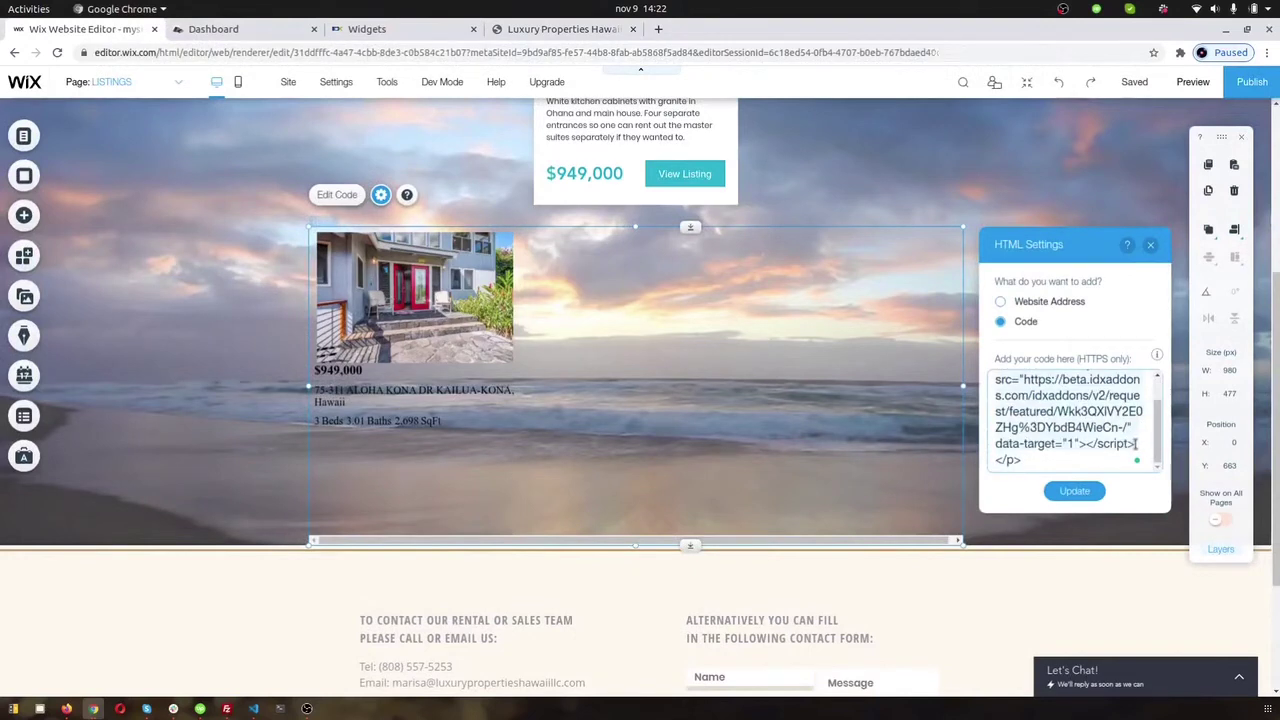
{"action": "key", "text": "ctrl+a"}
{"action": "key", "text": "BackSpace"}
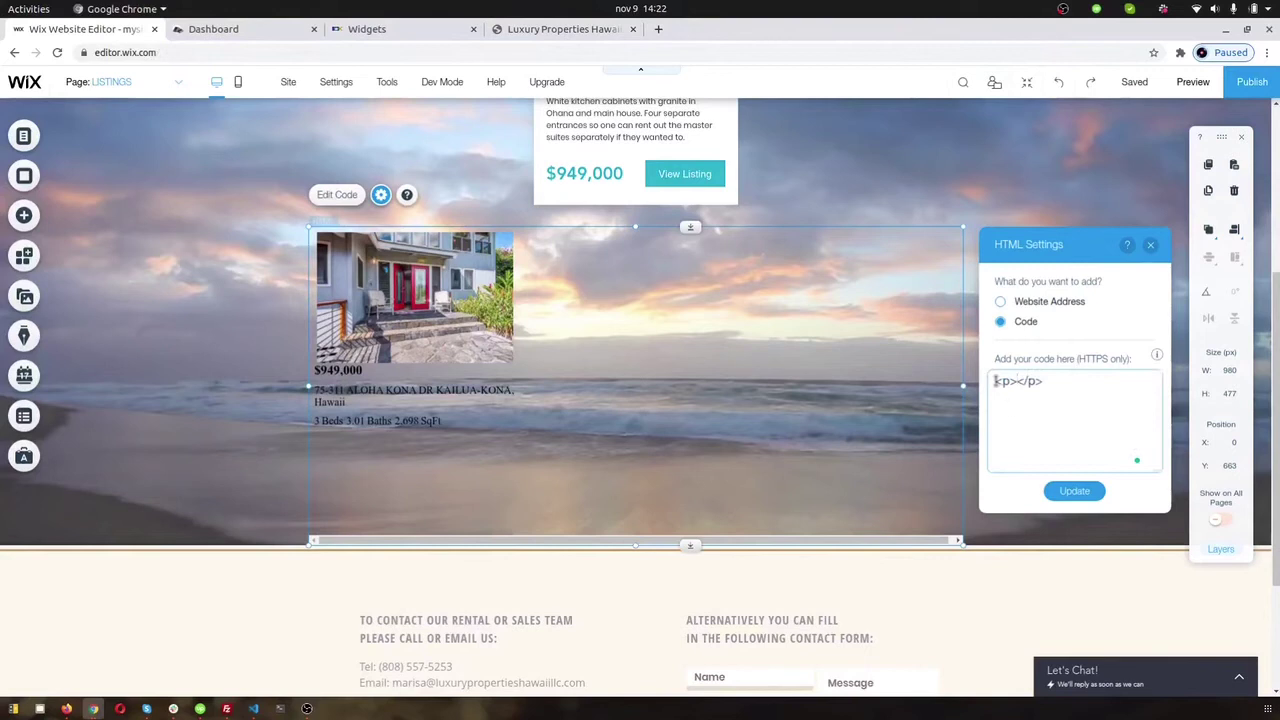
{"action": "key", "text": "Return"}
{"action": "key", "text": "Return"}
{"action": "right_click", "coordinate": [1008, 404]}
{"action": "left_click", "coordinate": [1023, 289]}
{"action": "left_click", "coordinate": [1082, 490]}
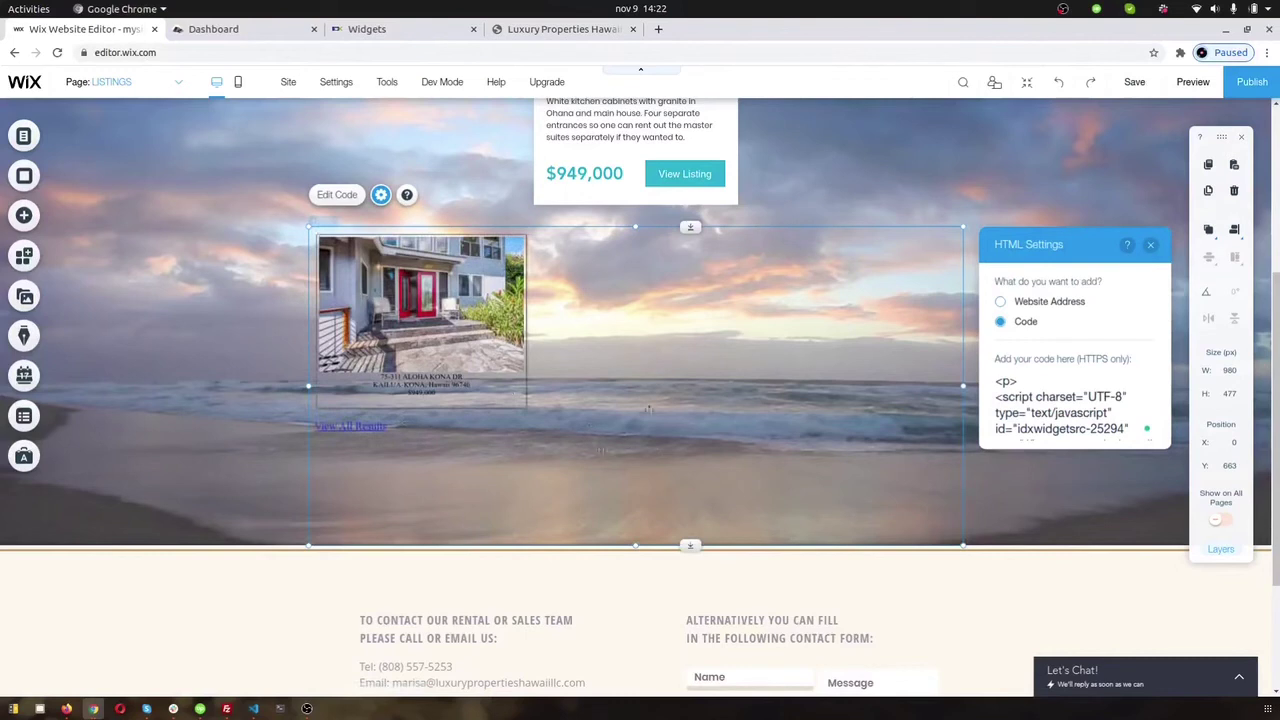
Step: Insert the stylesheet link for widgets-custom.css above the script in the HTML embed's code and update the embed
{"action": "left_click", "coordinate": [1047, 381]}
{"action": "key", "text": "Return"}
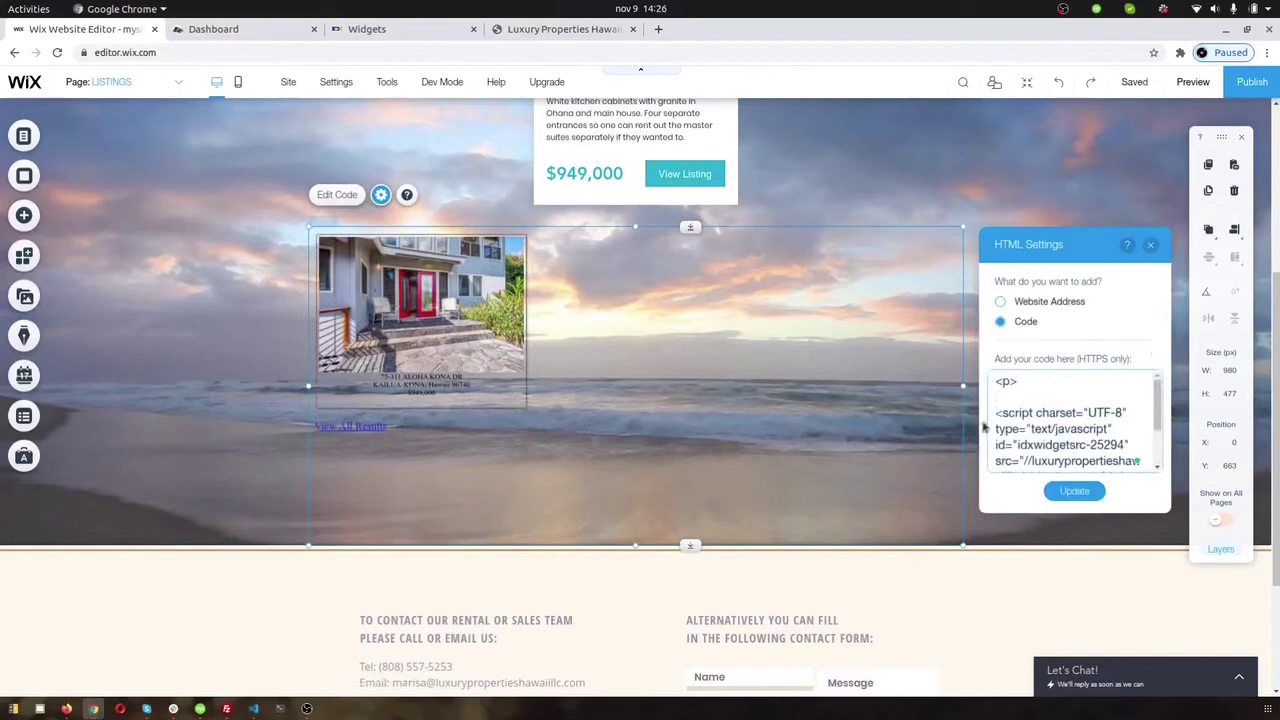
{"action": "key", "text": "ctrl+v"}
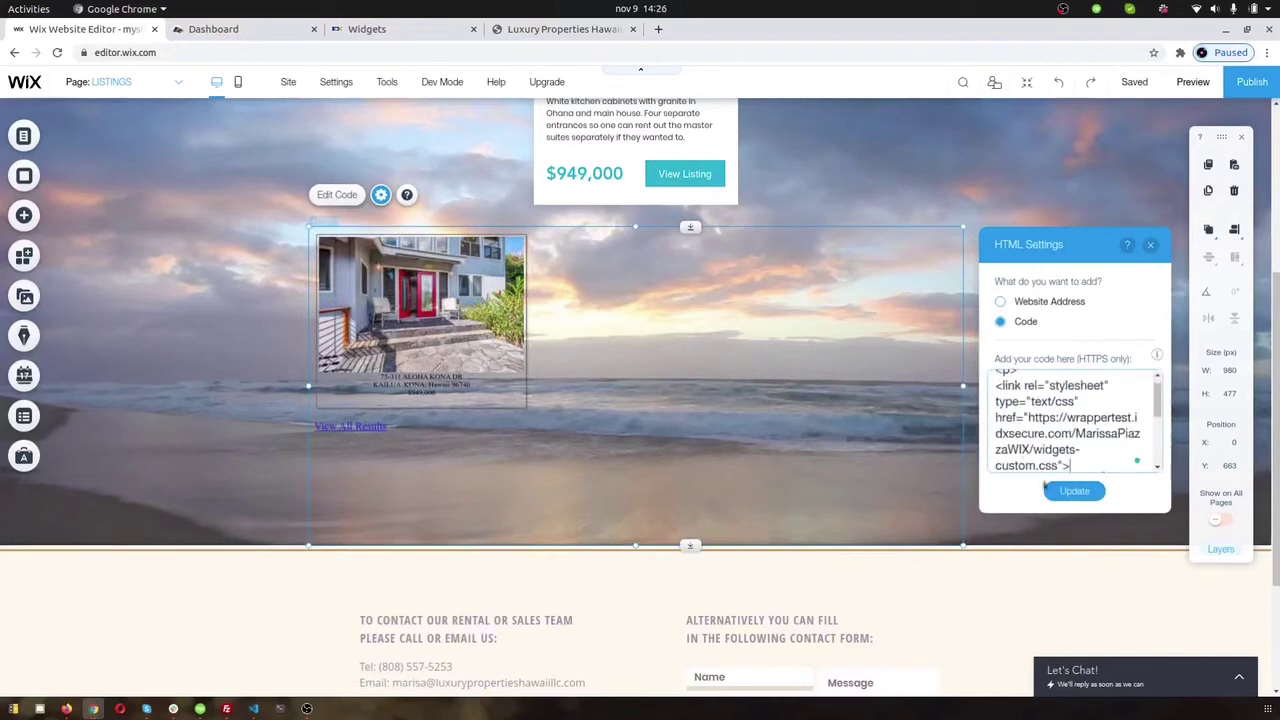
{"action": "left_click", "coordinate": [1070, 492]}
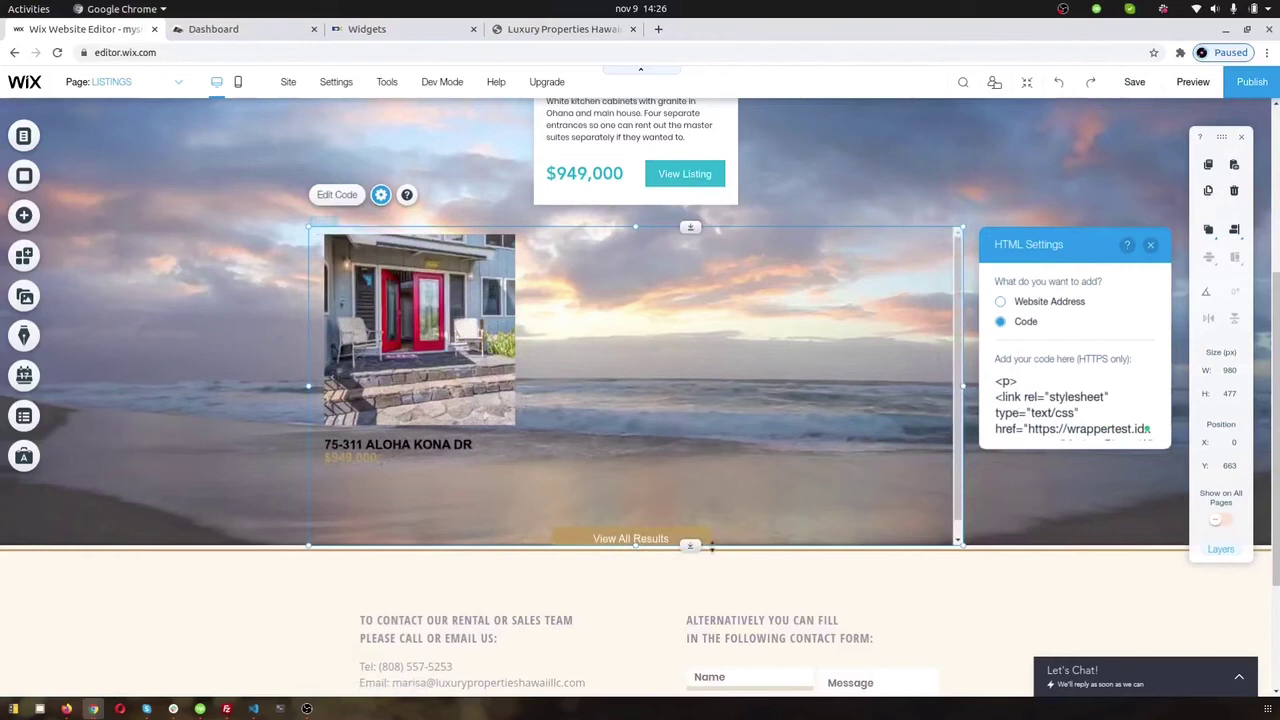
Step: Increase the HTML embed's height to 700 px and publish the site
{"action": "left_click_drag", "start_coordinate": [634, 545], "coordinate": [642, 710]}
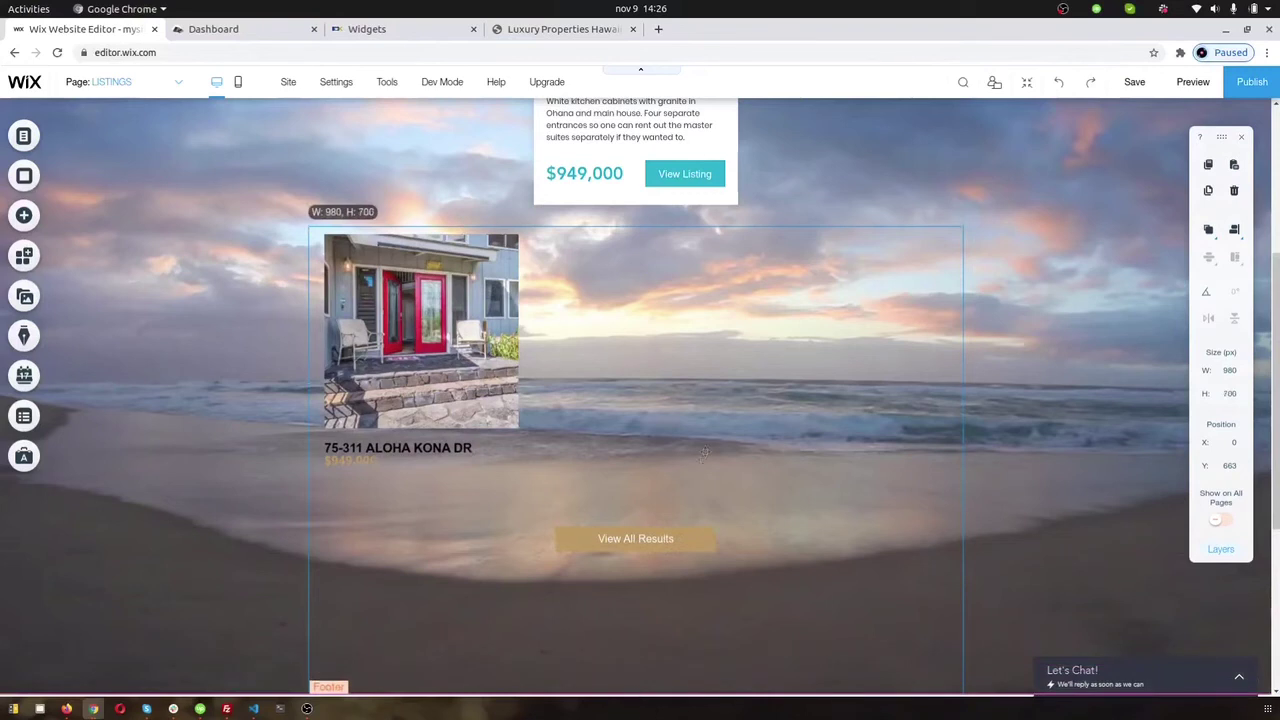
{"action": "scroll", "coordinate": [704, 451], "scroll_direction": "down", "scroll_amount": 2}
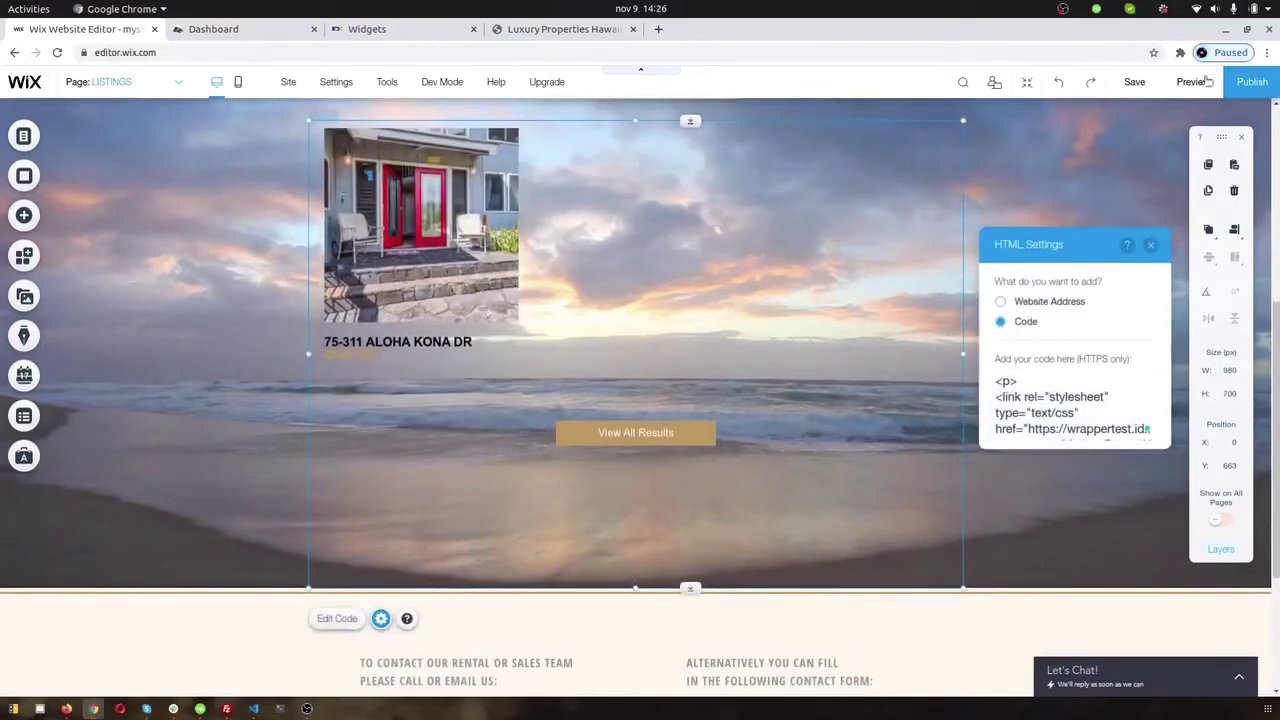
{"action": "left_click", "coordinate": [1239, 88]}
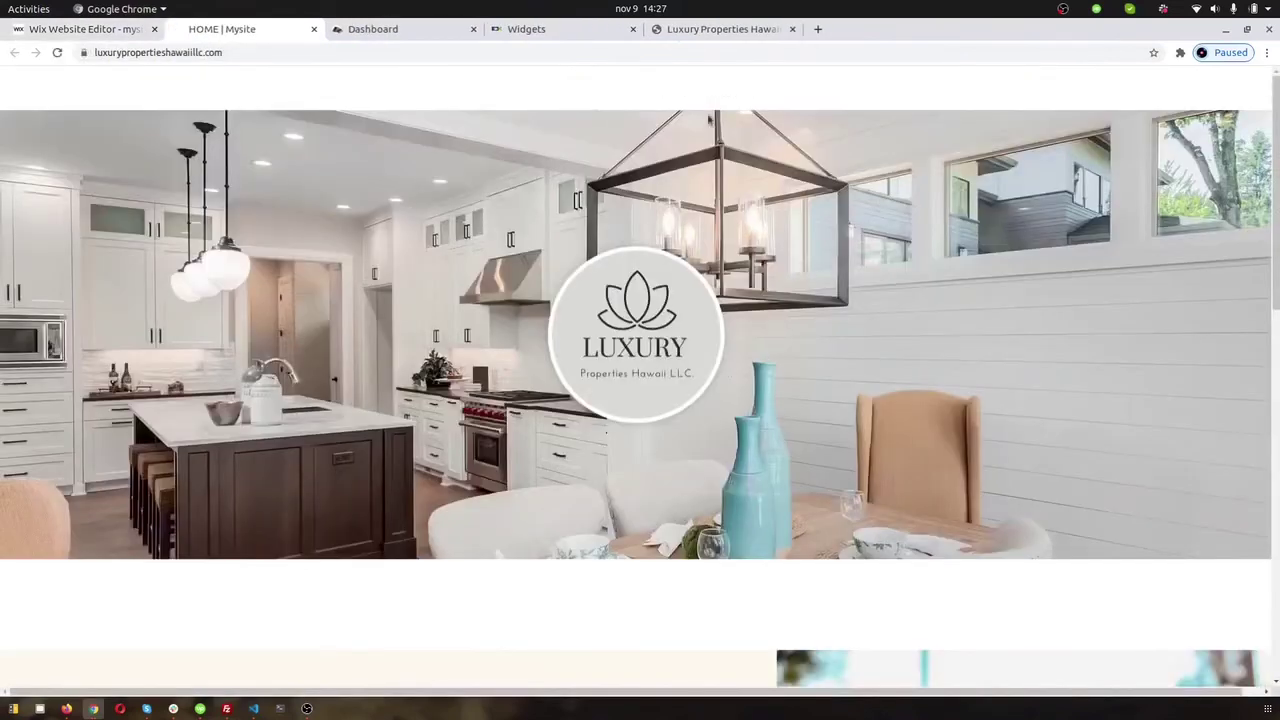
Step: Go to the LISTINGS page of the live site, dismiss the mailing list popup, and check the embedded featured widget
{"action": "left_click", "coordinate": [792, 91]}
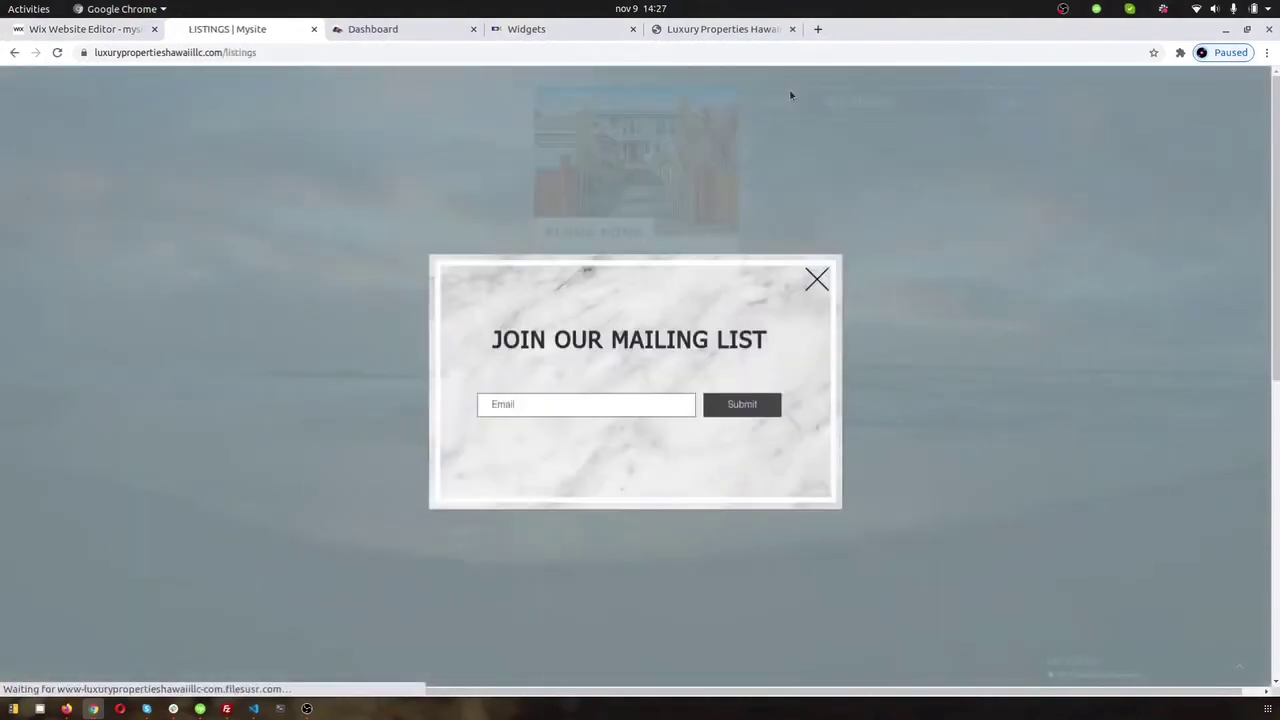
{"action": "left_click", "coordinate": [817, 281]}
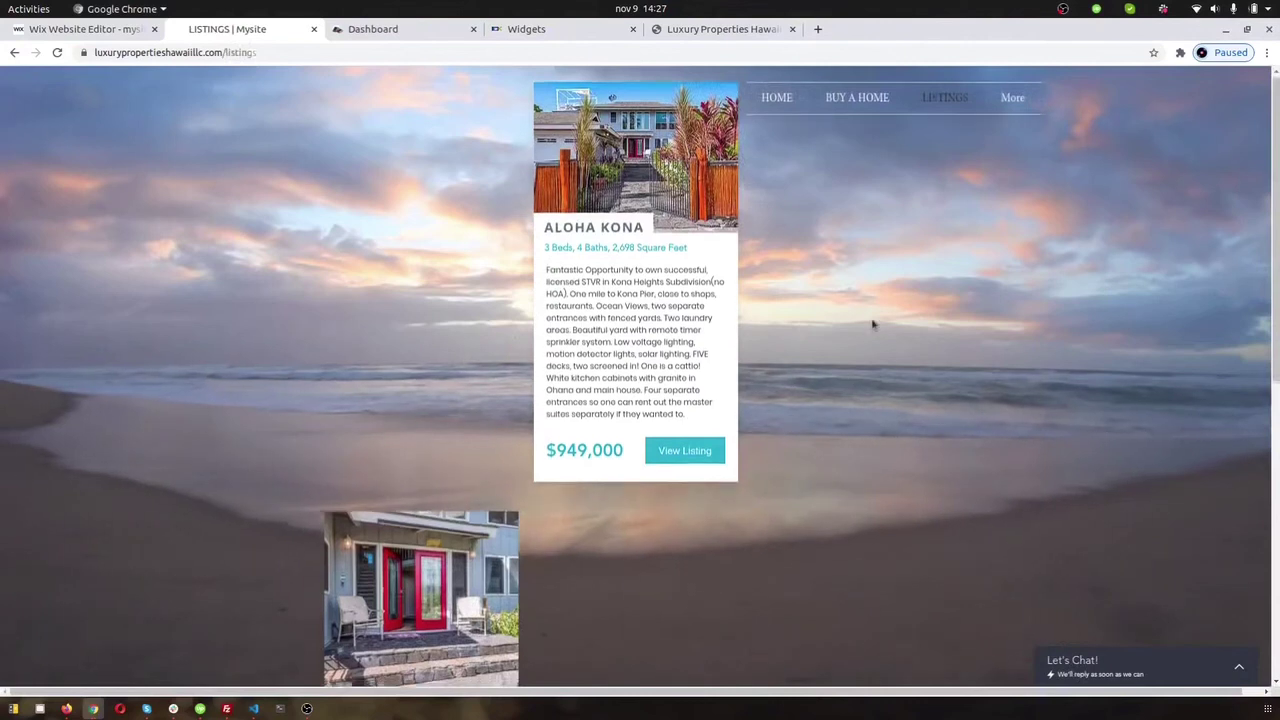
{"action": "scroll", "coordinate": [870, 323], "scroll_direction": "down", "scroll_amount": 2}
{"action": "scroll", "coordinate": [700, 230], "scroll_direction": "down", "scroll_amount": 3}
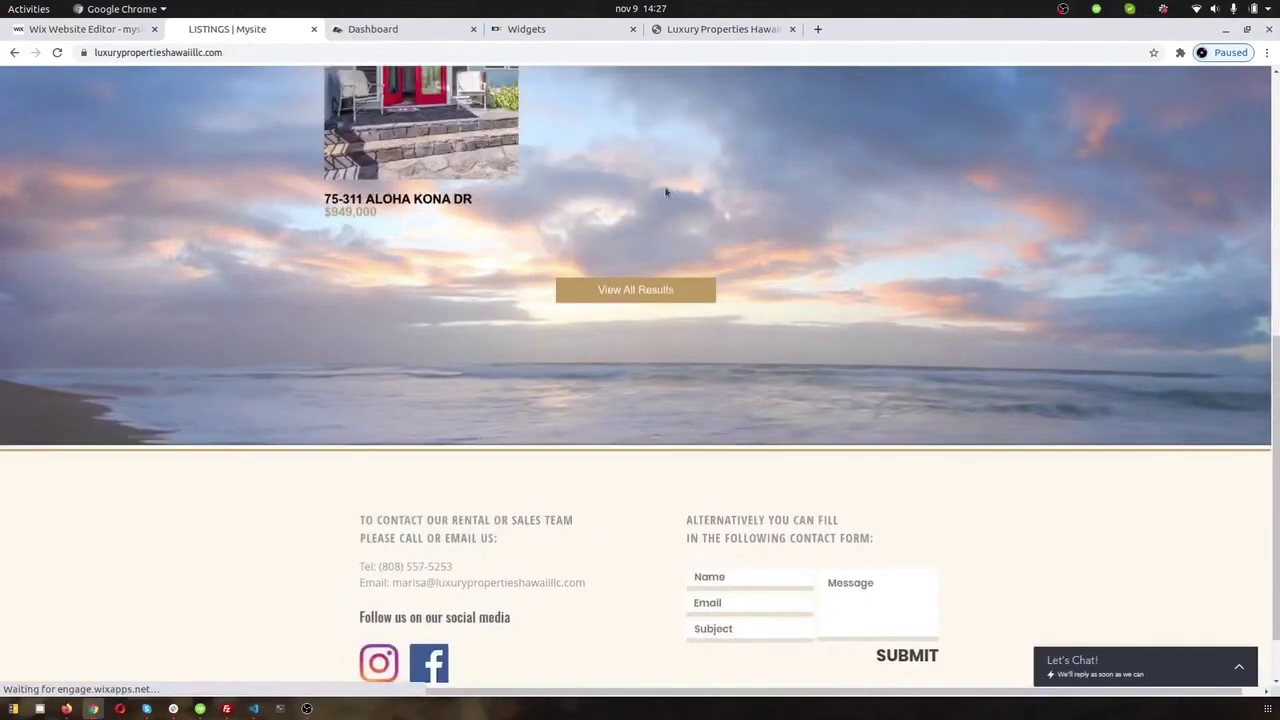
{"action": "scroll", "coordinate": [734, 300], "scroll_direction": "up", "scroll_amount": 3}
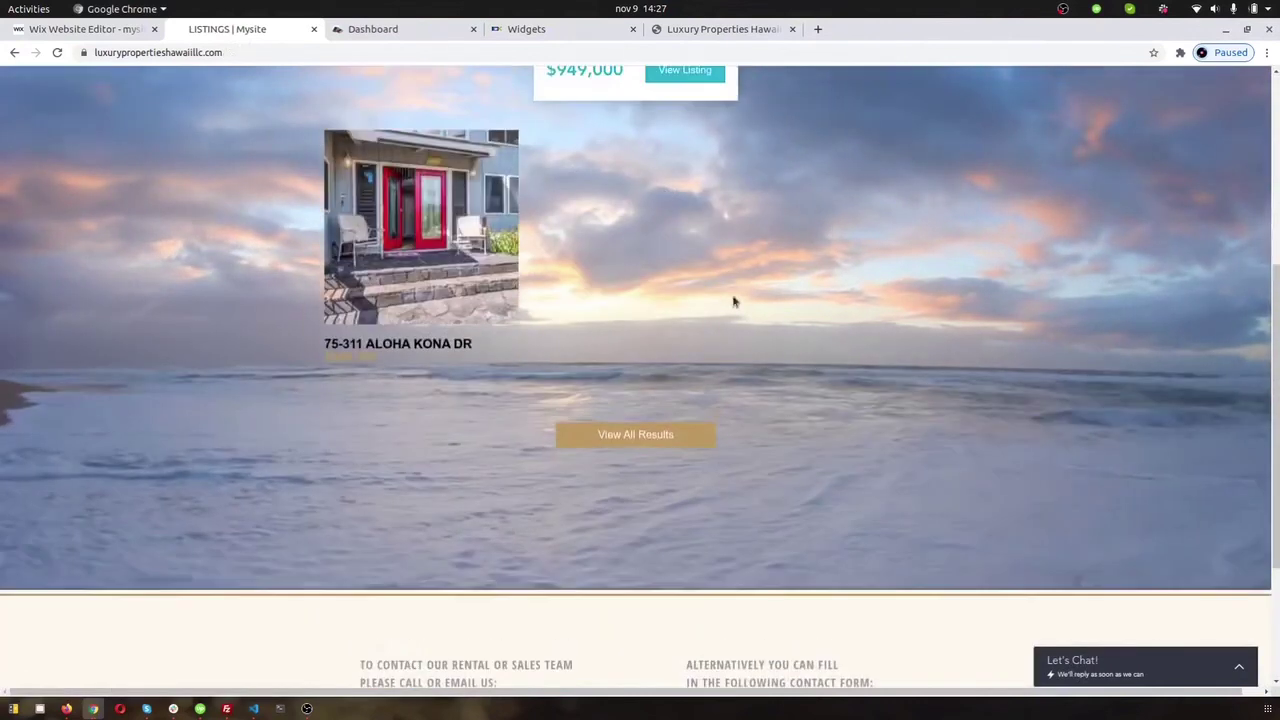
{"action": "scroll", "coordinate": [604, 280], "scroll_direction": "up", "scroll_amount": 2}
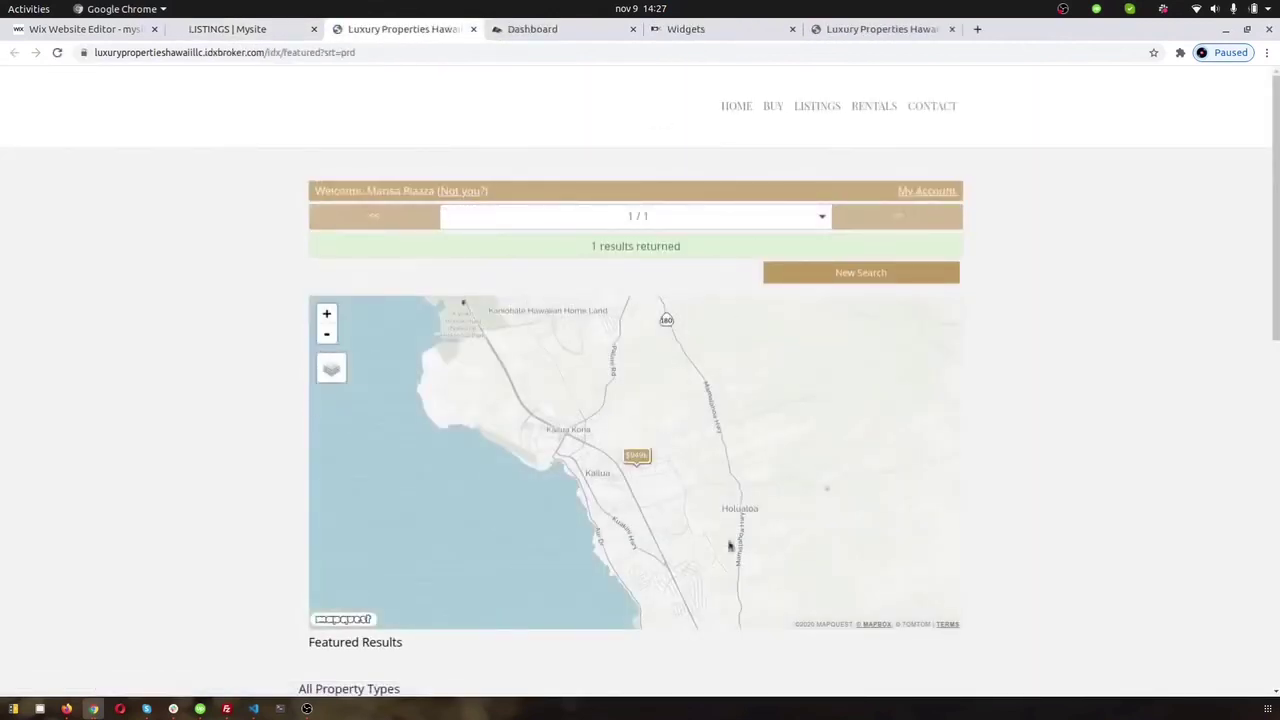
Step: Examine the map and listings on the View All Results page, then close it to return to the live LISTINGS page
{"action": "scroll", "coordinate": [1008, 433], "scroll_direction": "down", "scroll_amount": 1}
{"action": "scroll", "coordinate": [1008, 433], "scroll_direction": "down", "scroll_amount": 3}
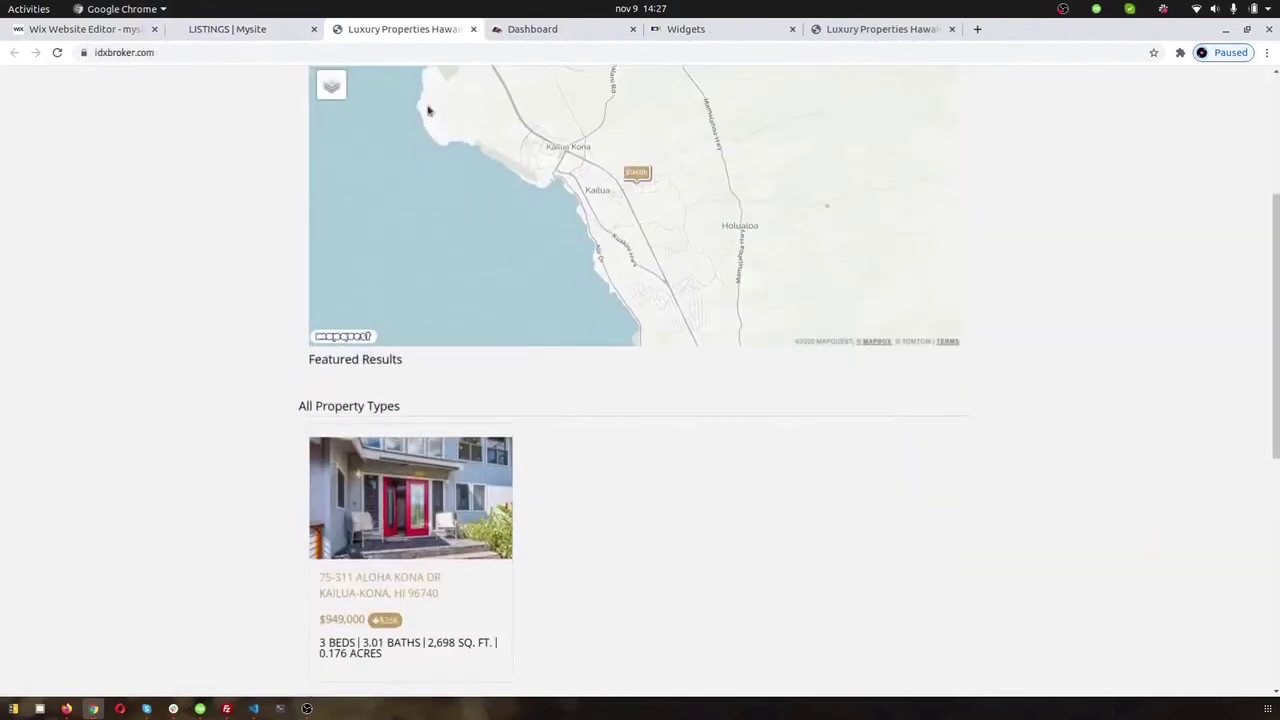
{"action": "left_click", "coordinate": [473, 30]}
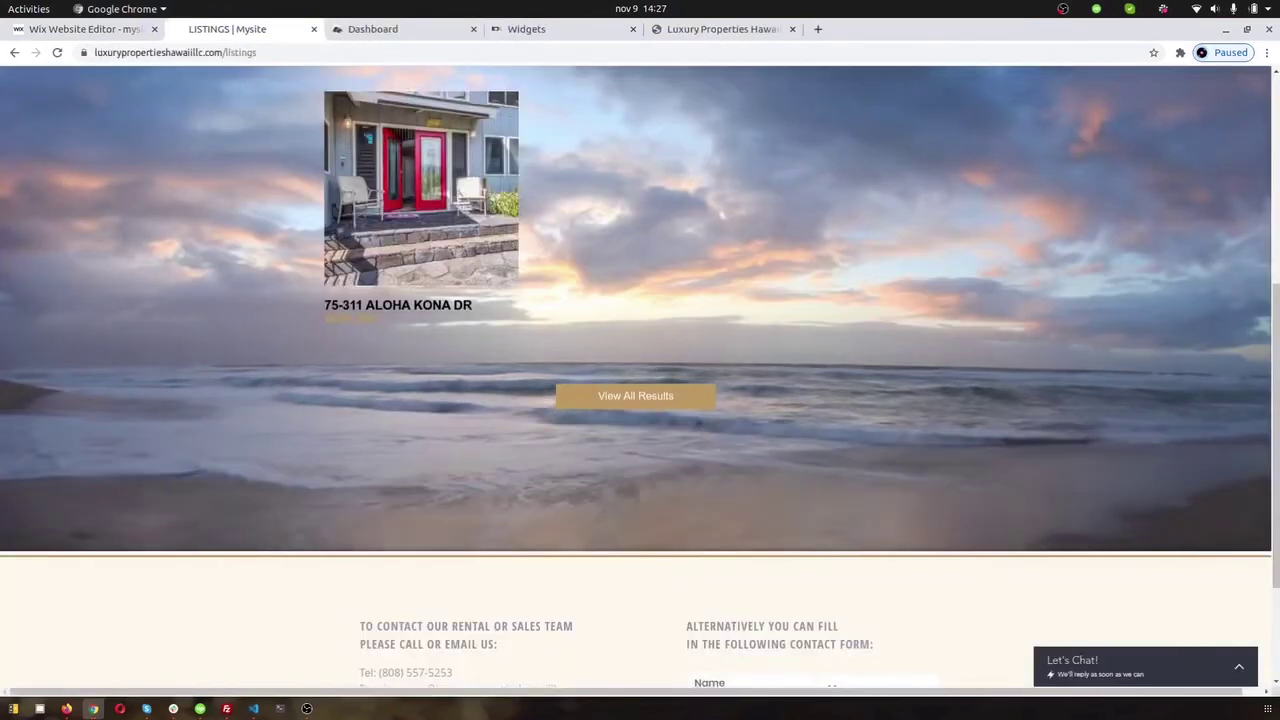